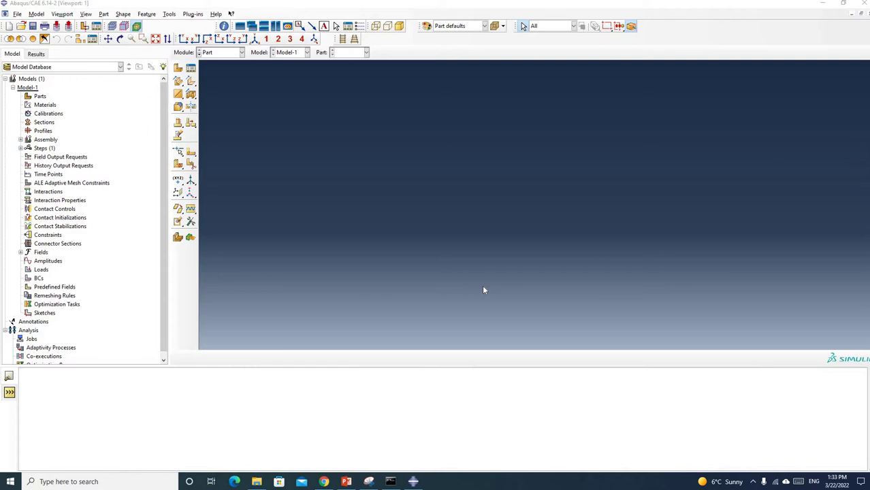
- Review the BallPass files (.ipm, .inp, .odb) in C:\Temp, then minimize File Explorer
click(257, 482)
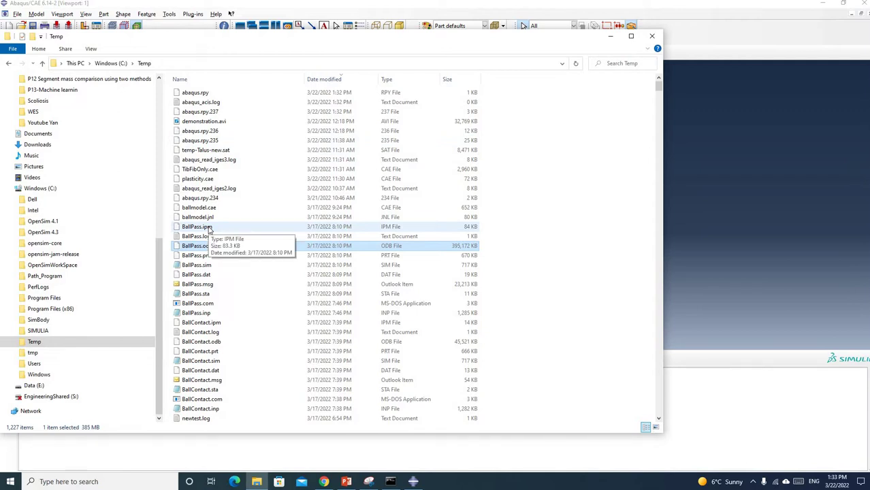
click(209, 229)
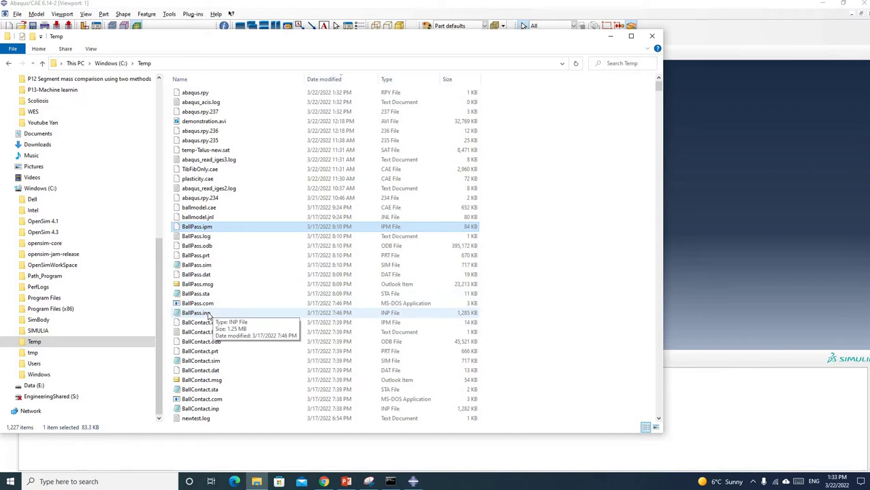
shift+click(209, 316)
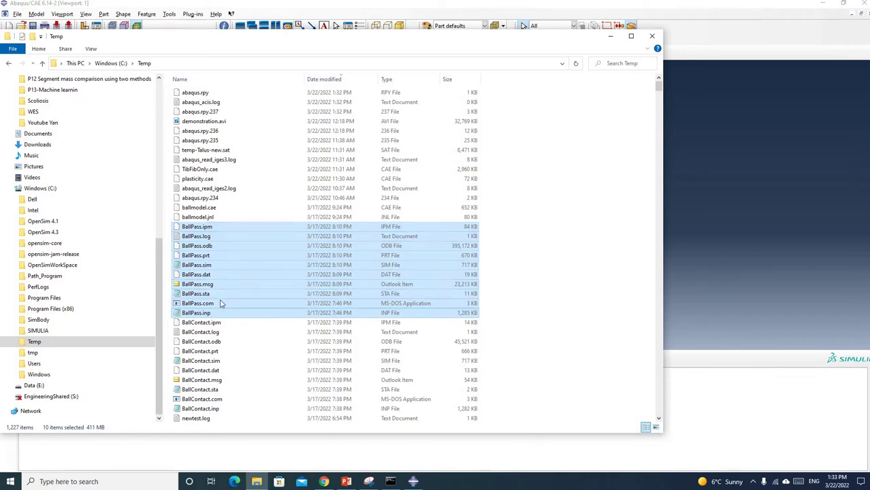
click(213, 248)
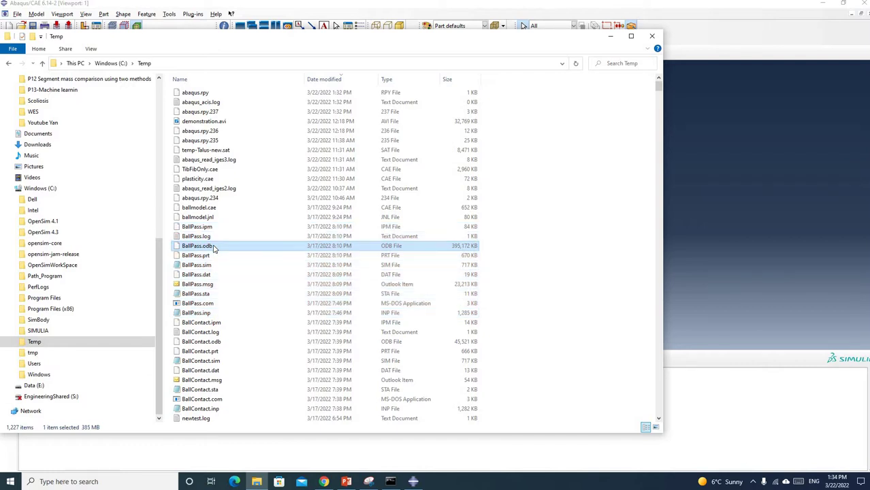
click(611, 41)
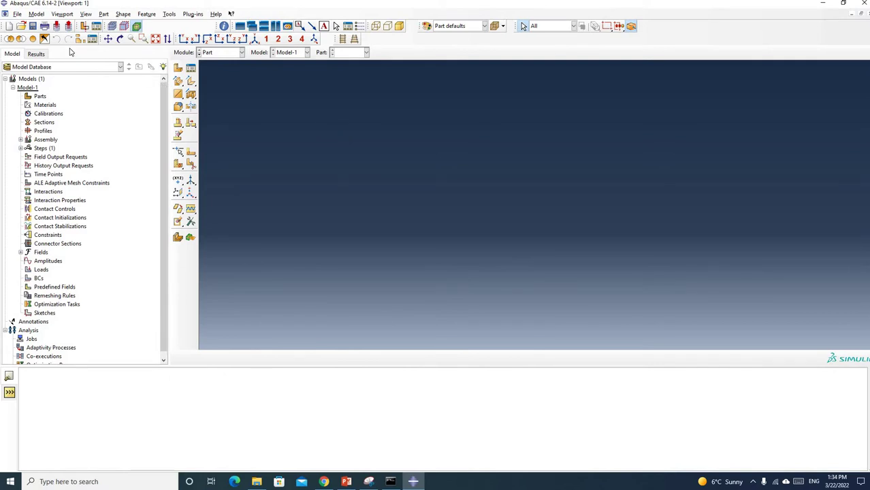
- Start opening a database with the file filter set to Output Database (*.odb)
click(18, 14)
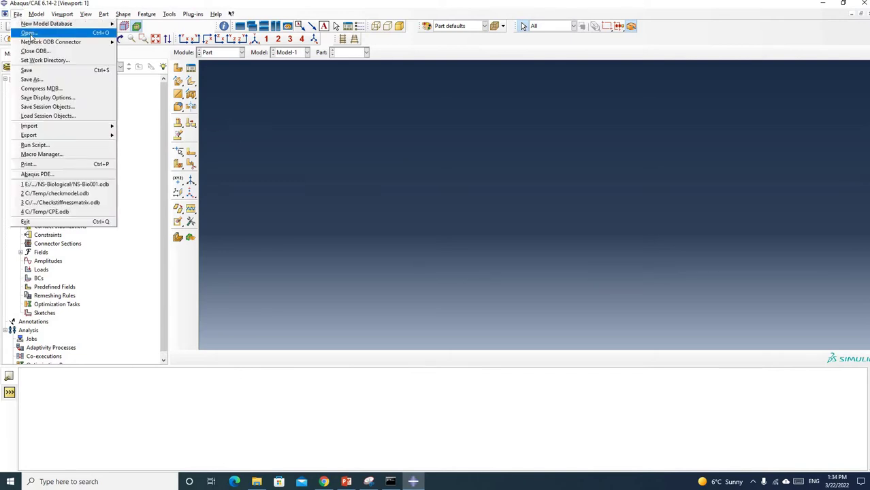
click(30, 34)
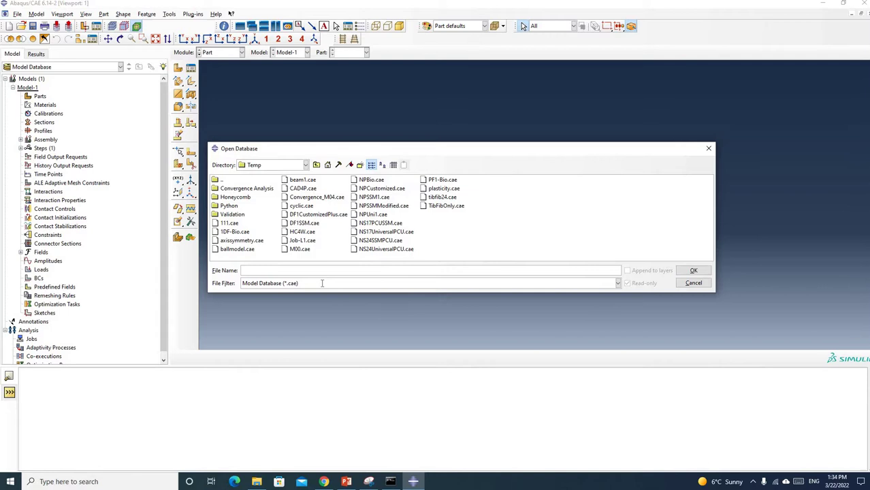
click(318, 283)
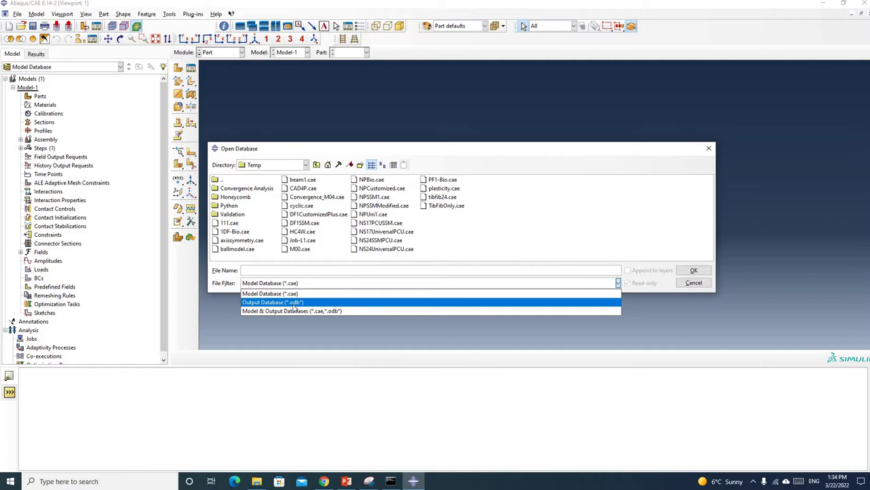
click(292, 302)
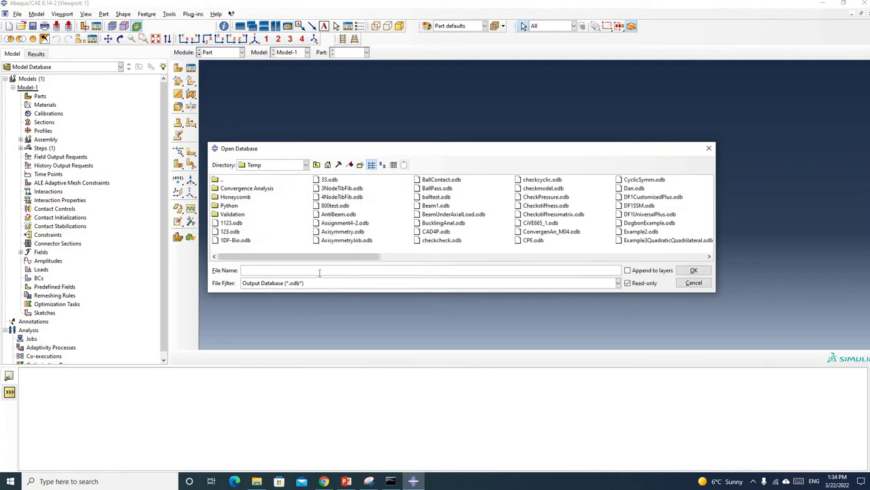
- Browse to E:\FE of Talus Joint\Subject 24\Neutral Standing\NS-Biological and select NS-Bio001.odb
click(316, 165)
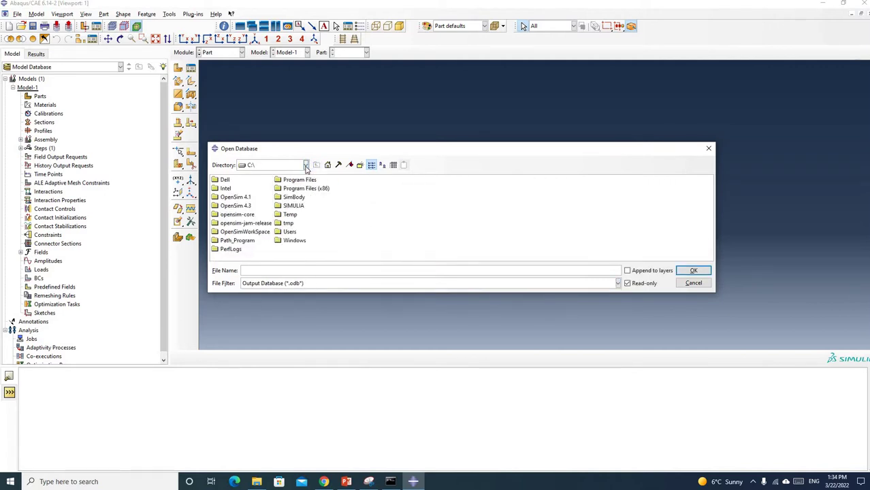
click(306, 166)
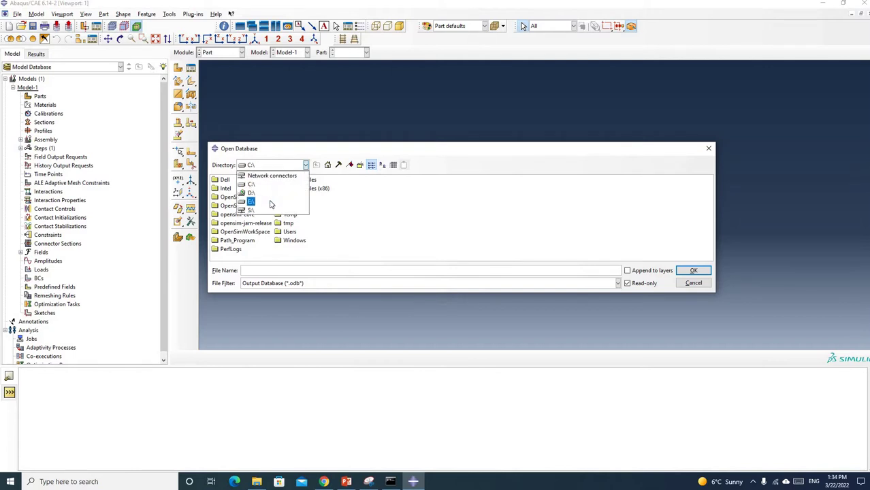
click(247, 201)
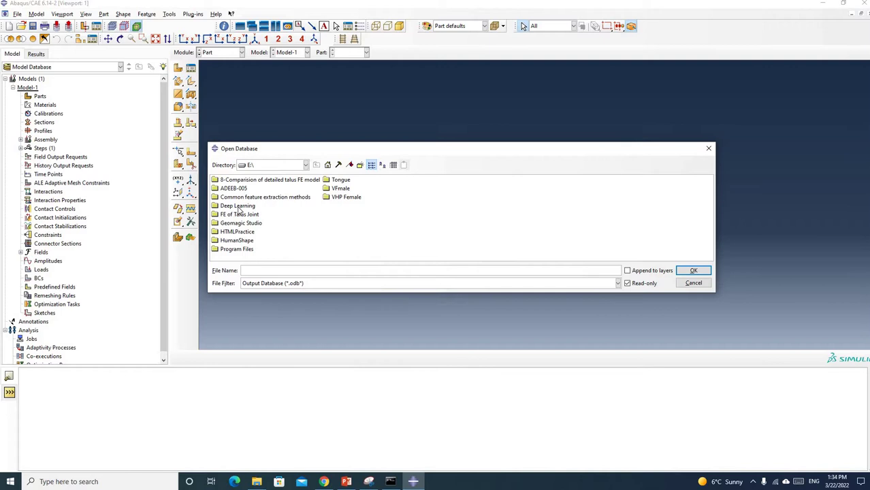
double_click(239, 214)
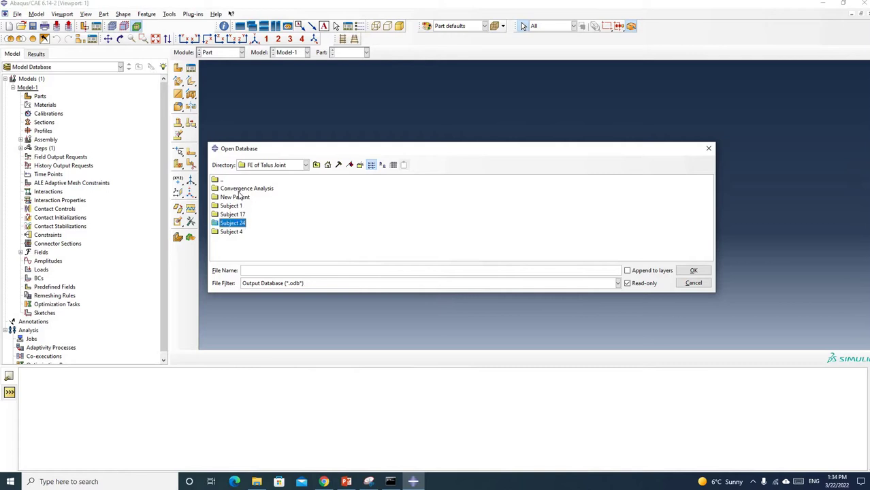
double_click(241, 224)
double_click(235, 195)
double_click(236, 189)
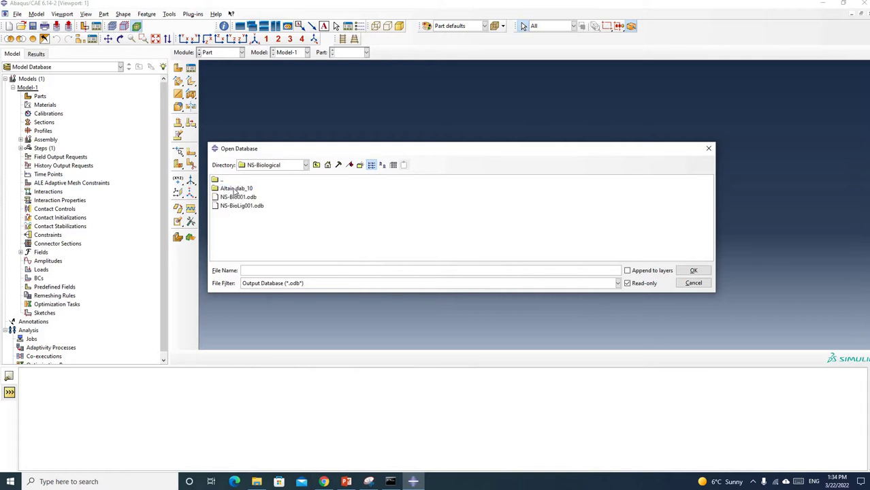
click(247, 198)
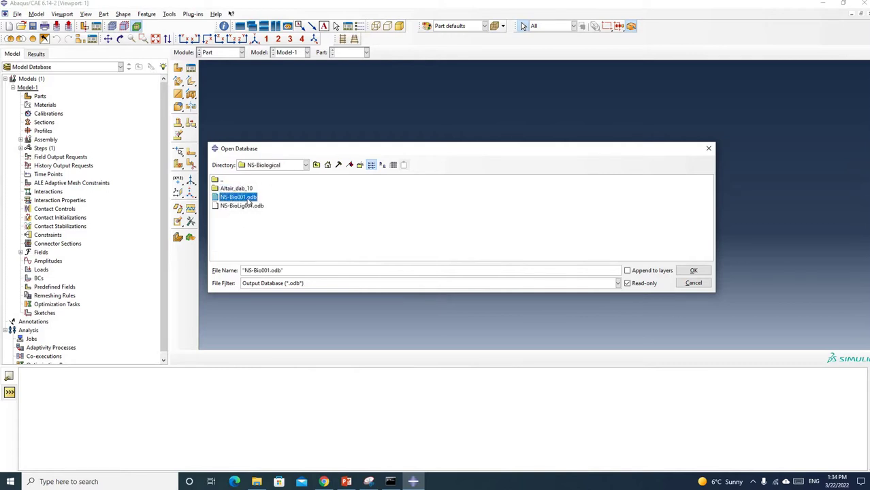
- Open NS-Bio001.odb and plot Mises contours on the deformed, reoriented talus mesh
click(693, 272)
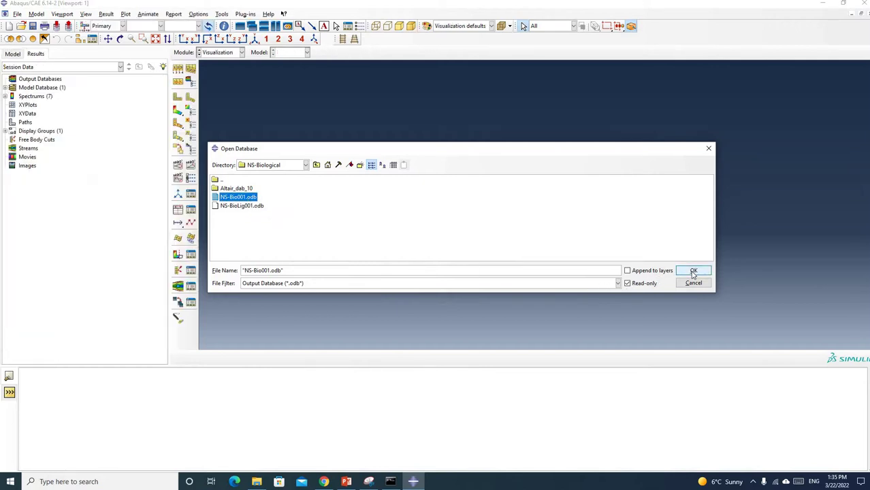
click(230, 39)
click(177, 113)
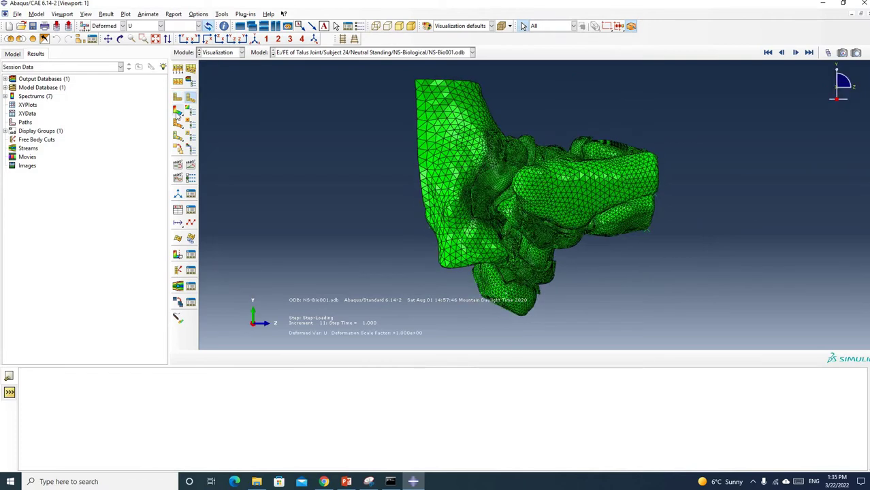
click(176, 111)
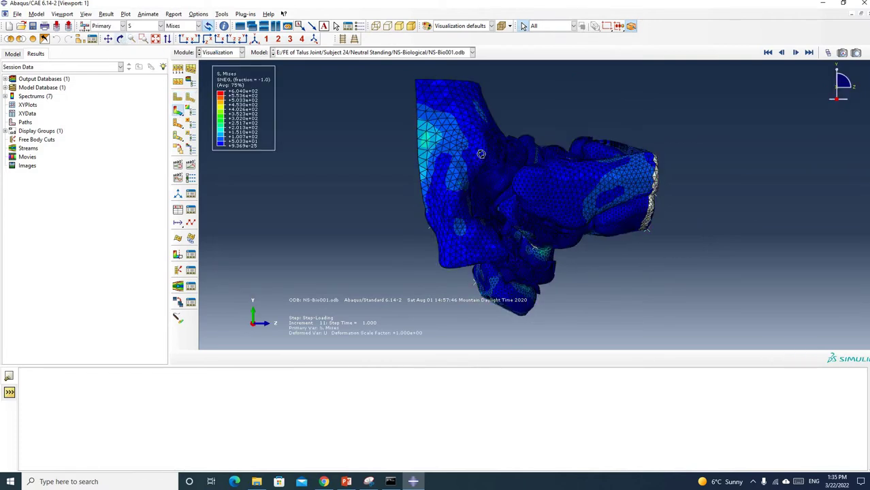
ctrl+alt+drag(481, 154, 653, 200)
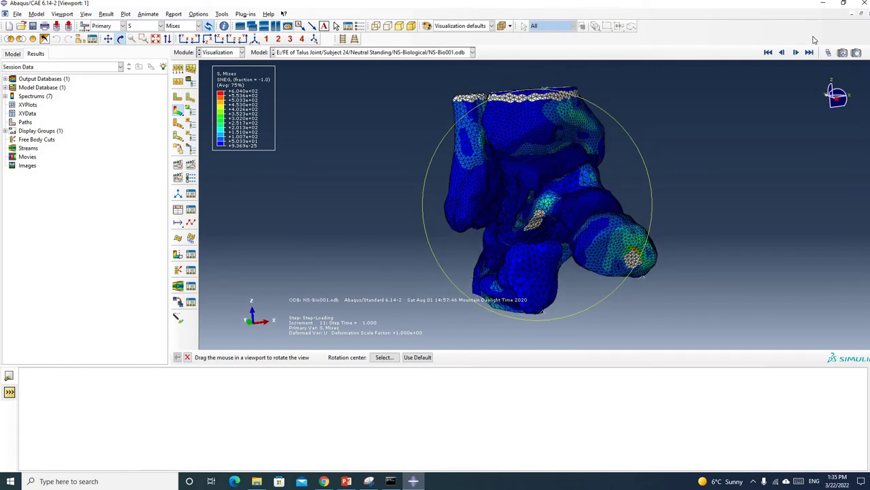
- Use the Frame Selector to step to increment 7 of Step-InitialCon
click(828, 52)
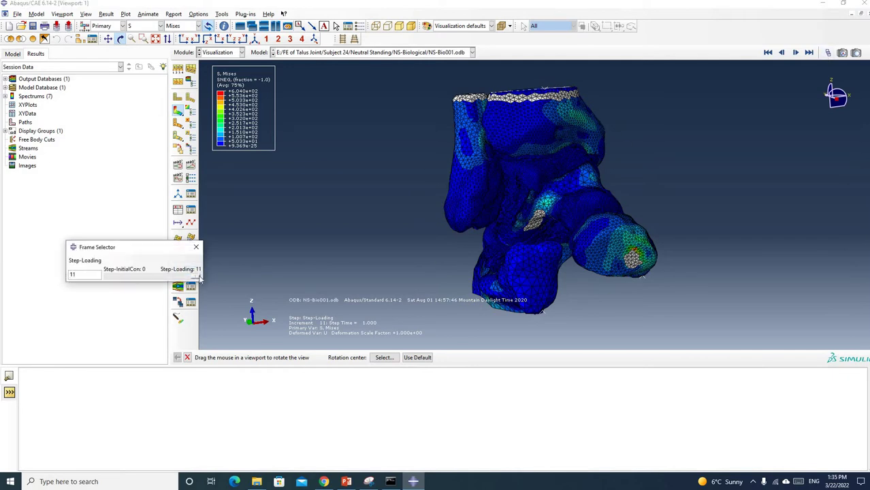
drag(199, 278, 101, 276)
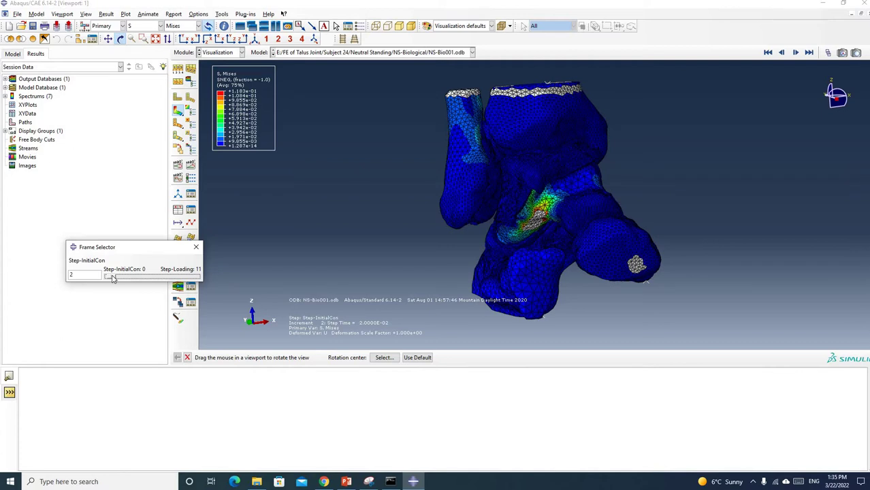
click(113, 279)
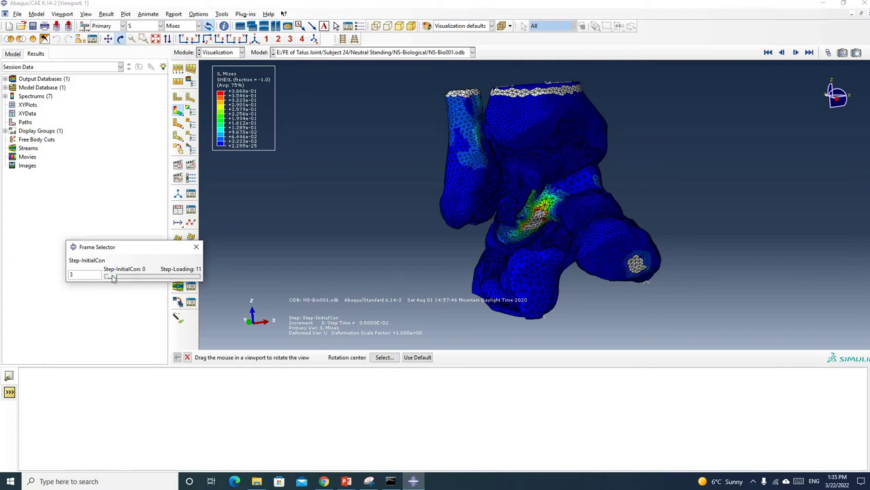
click(112, 277)
click(112, 276)
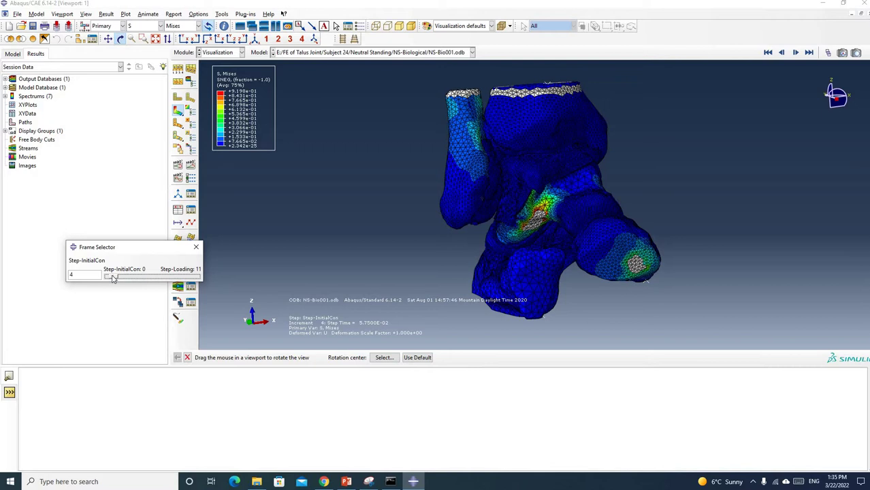
click(113, 276)
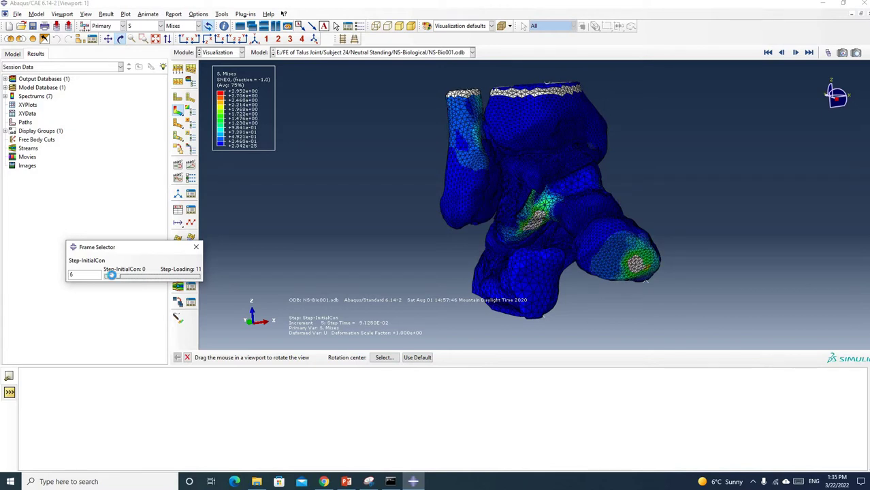
click(112, 277)
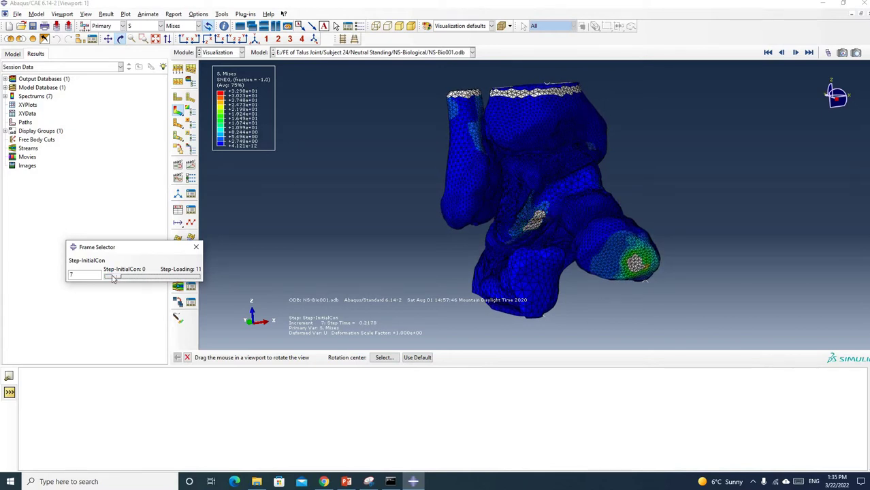
click(197, 247)
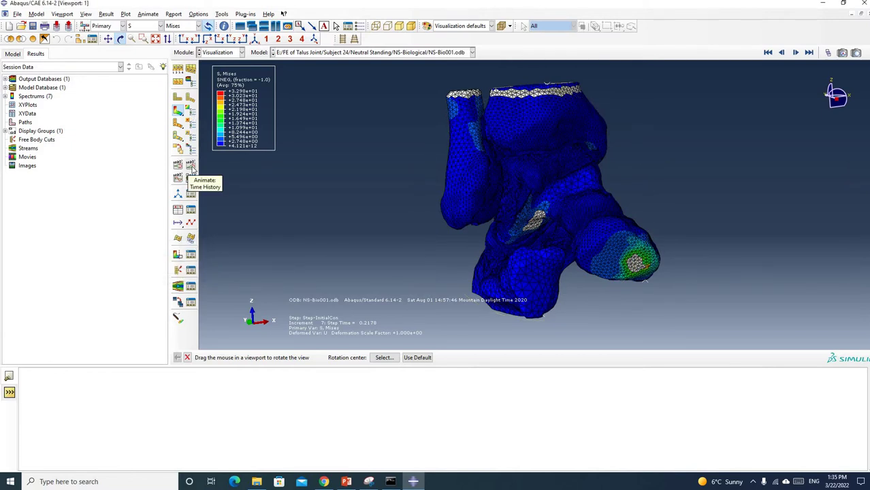
- Start the Mises time-history animation and bring up Animation Options
click(191, 167)
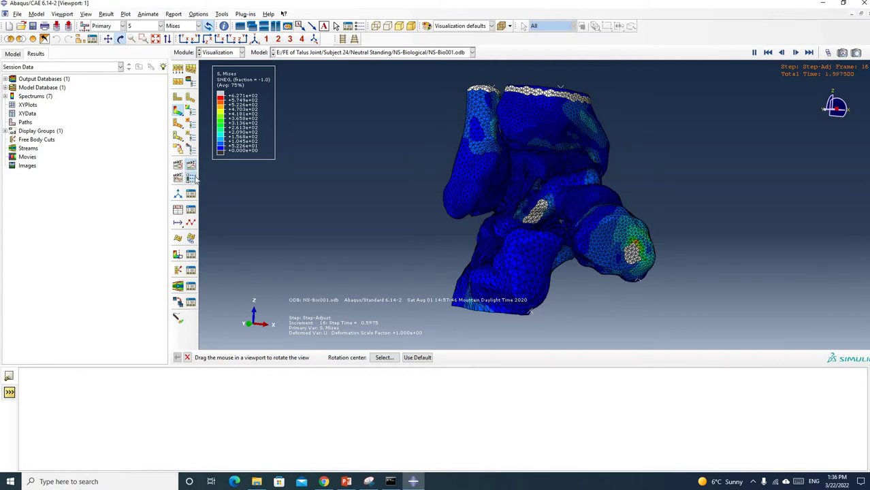
click(191, 176)
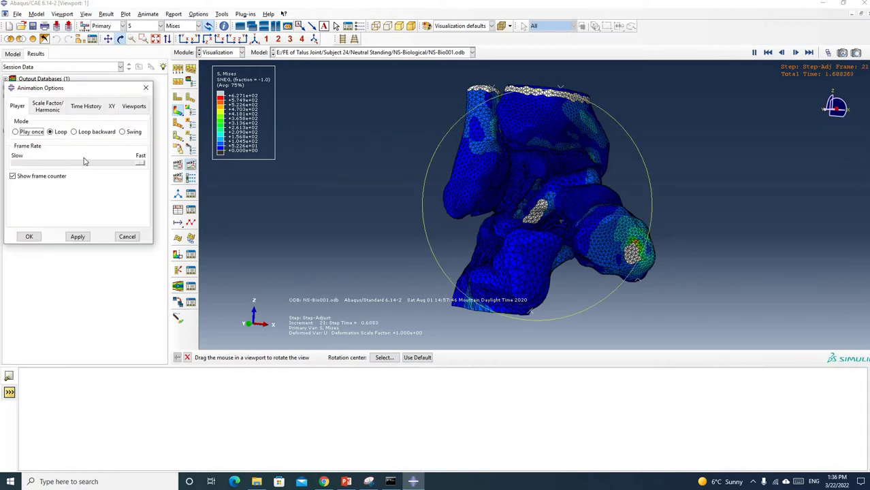
- Drag the Frame Rate slider to mid speed and apply it
mouse_move(138, 165)
mouse_down()
mouse_move(76, 165)
mouse_move(124, 165)
mouse_up()
click(77, 236)
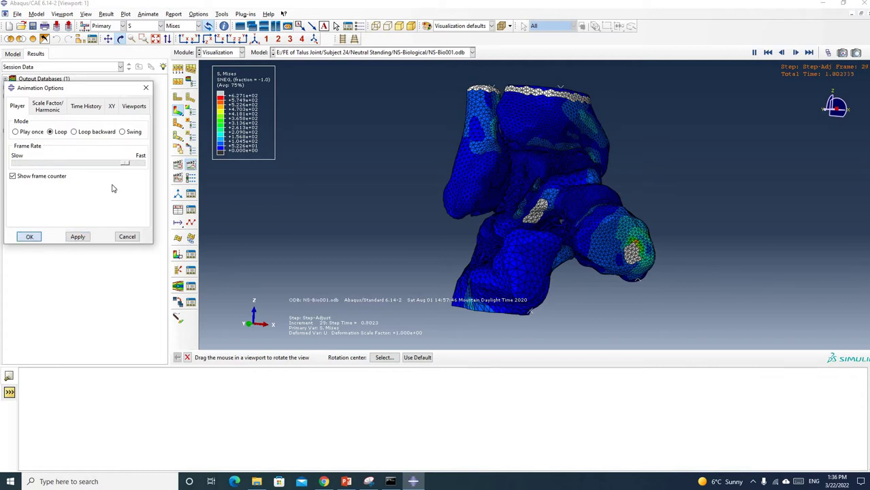
click(29, 236)
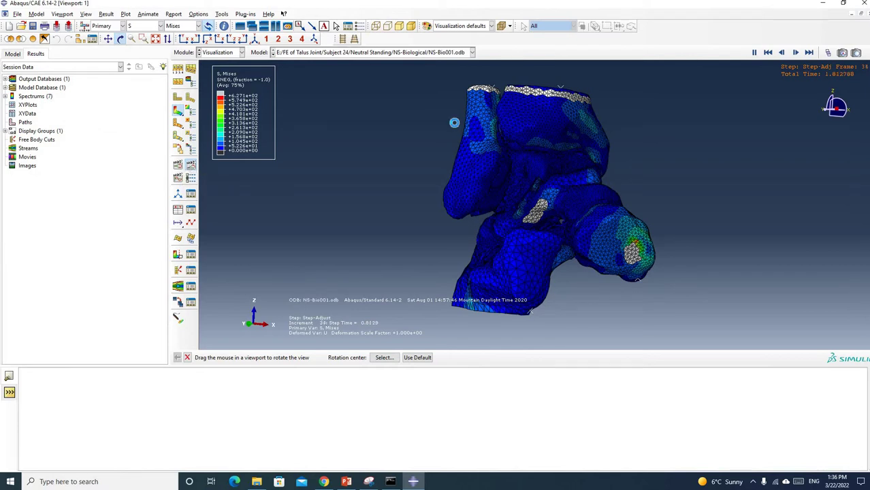
- Restart the time-history animation and lower the frame rate further toward Slow
drag(454, 123, 340, 157)
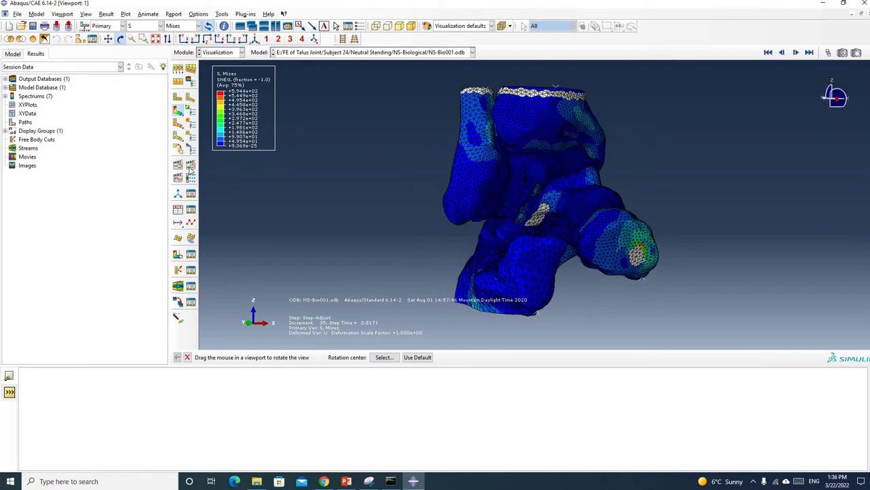
click(190, 168)
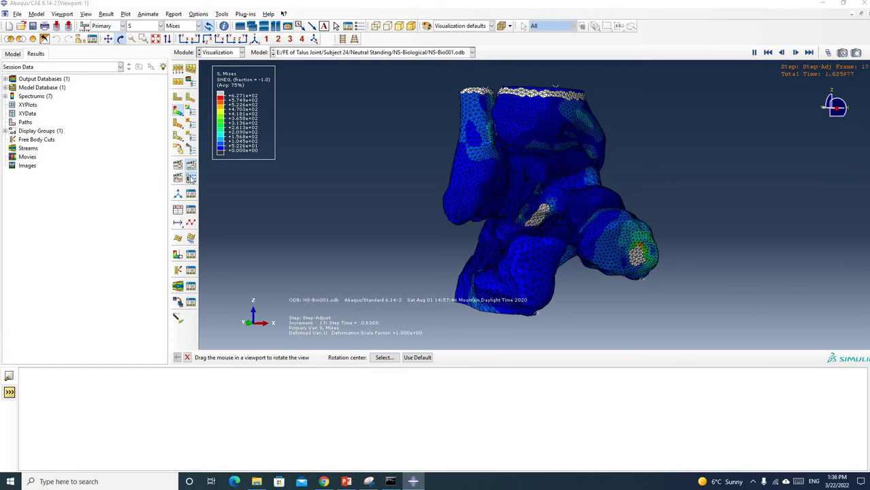
click(191, 178)
click(49, 167)
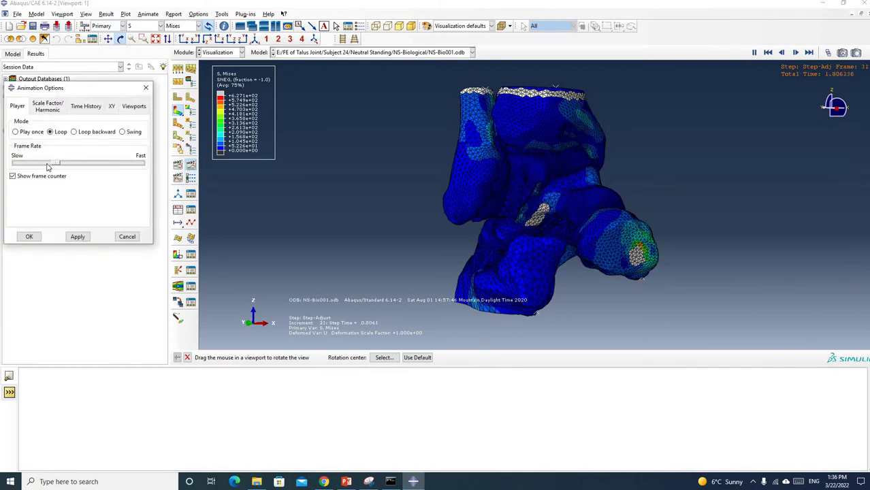
click(77, 236)
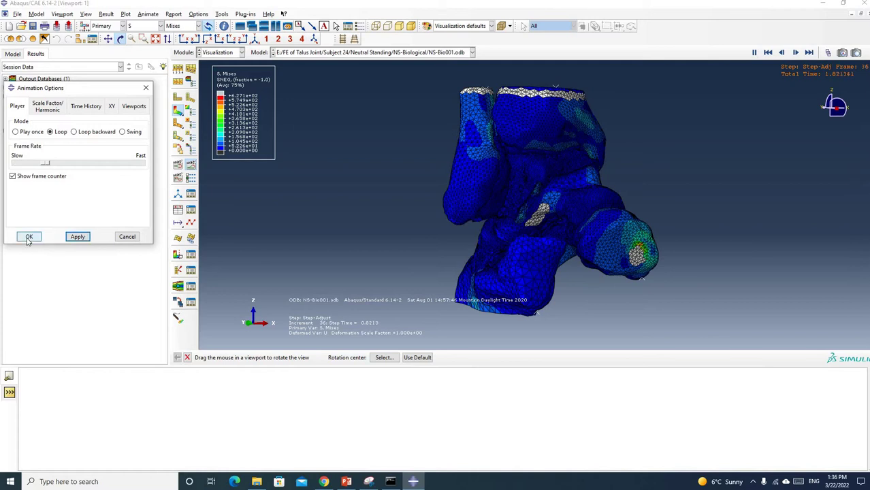
click(28, 237)
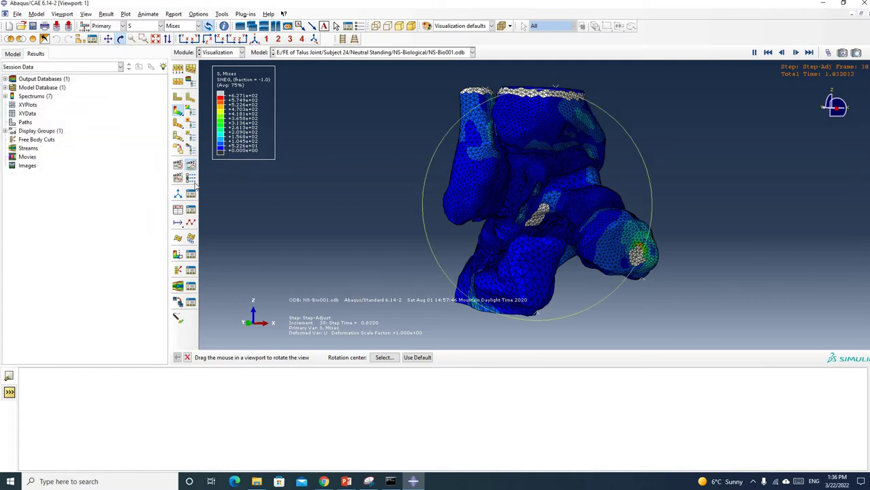
- Restart the time-history animation with the Frame Rate set to Fast
click(192, 167)
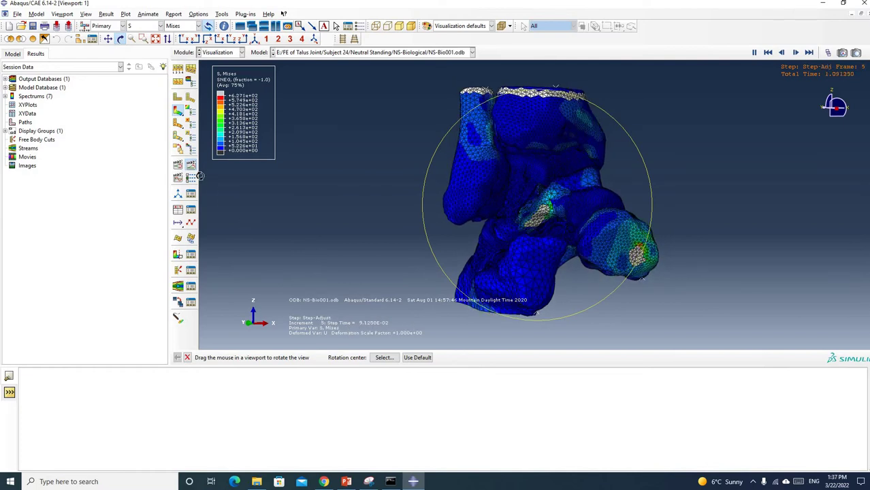
click(190, 178)
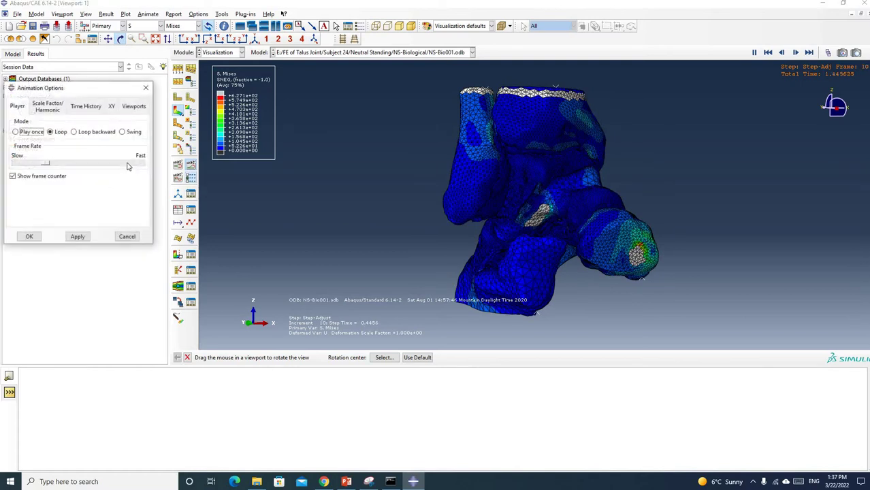
click(137, 167)
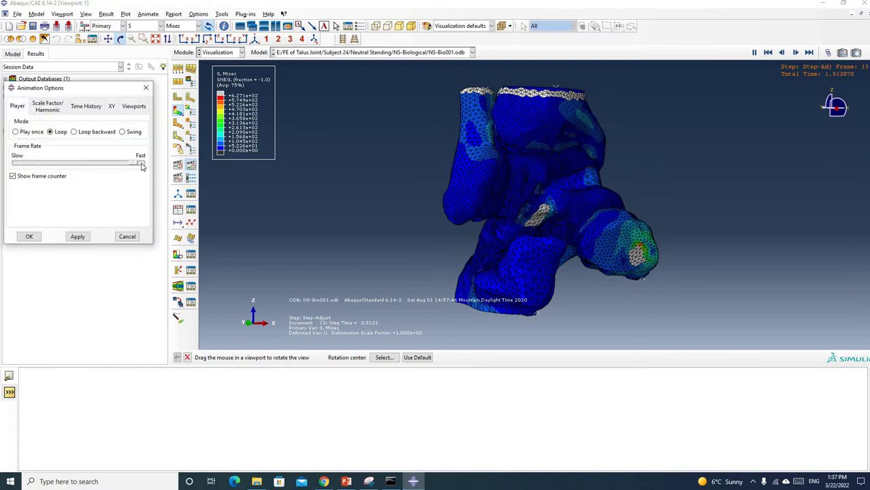
click(81, 237)
click(28, 237)
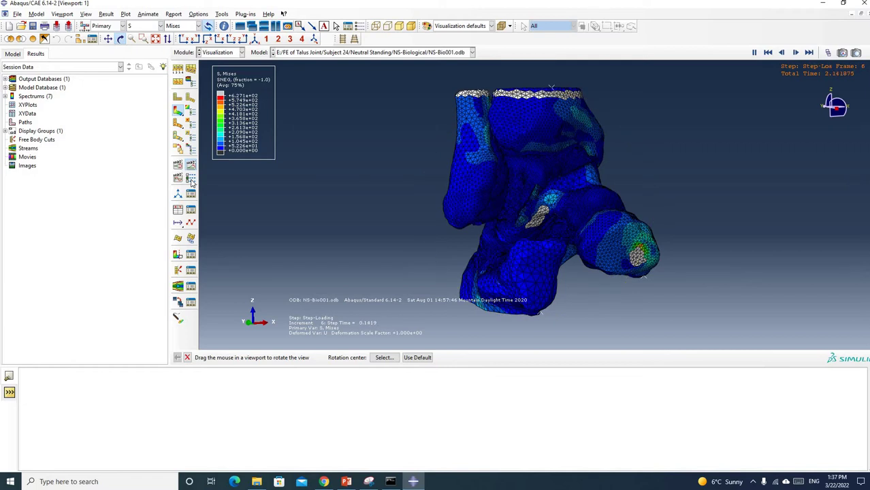
- Set the animation Frame Rate to medium speed and apply it
click(191, 179)
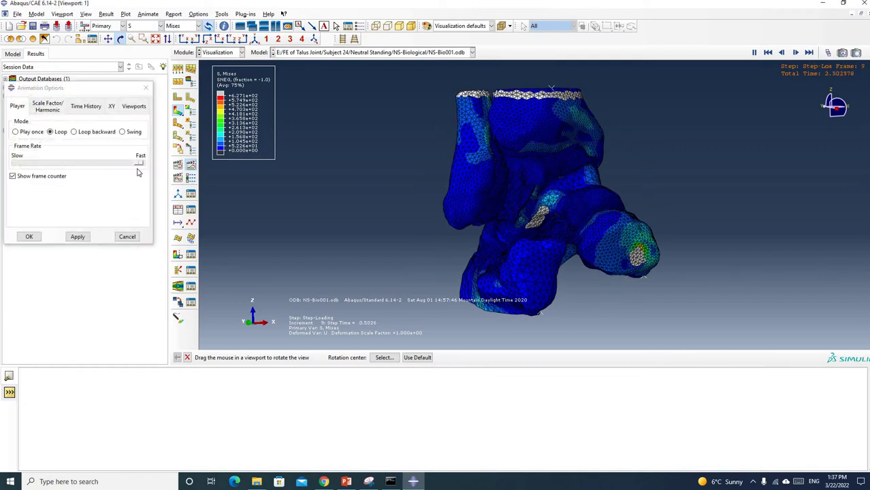
drag(126, 165, 83, 164)
click(77, 236)
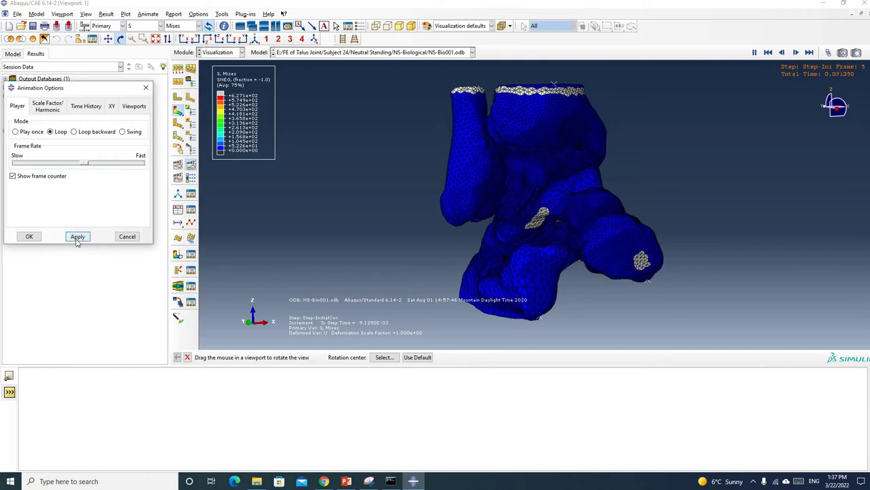
click(31, 237)
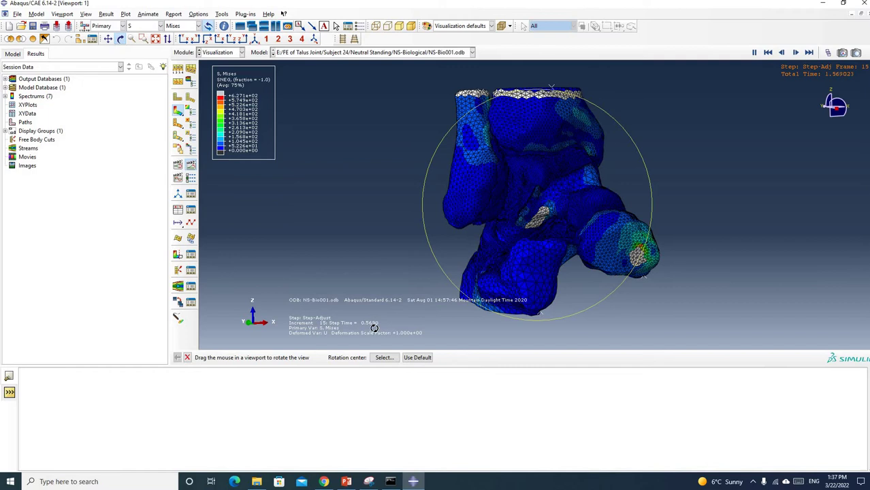
- Show the plain deformed talus mesh without contours and turn it to a side view
mouse_move(561, 217)
mouse_down()
mouse_move(492, 122)
mouse_move(475, 121)
mouse_move(562, 213)
mouse_up()
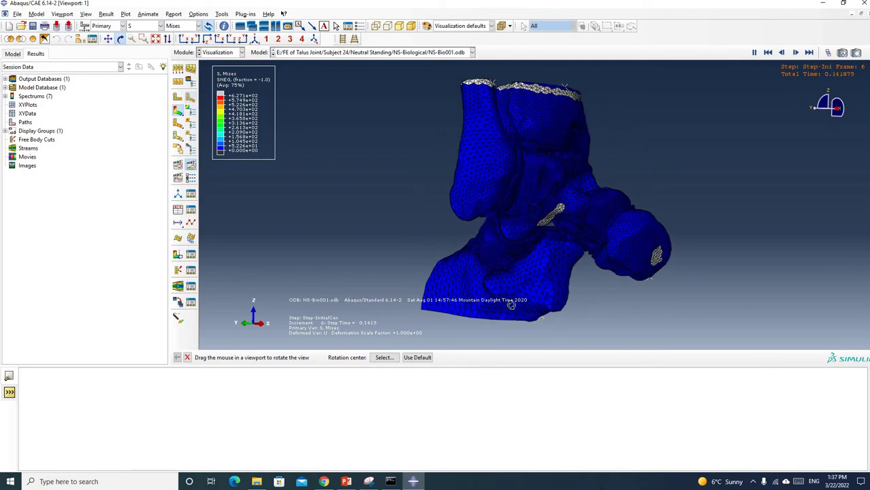
drag(511, 250, 317, 204)
click(191, 165)
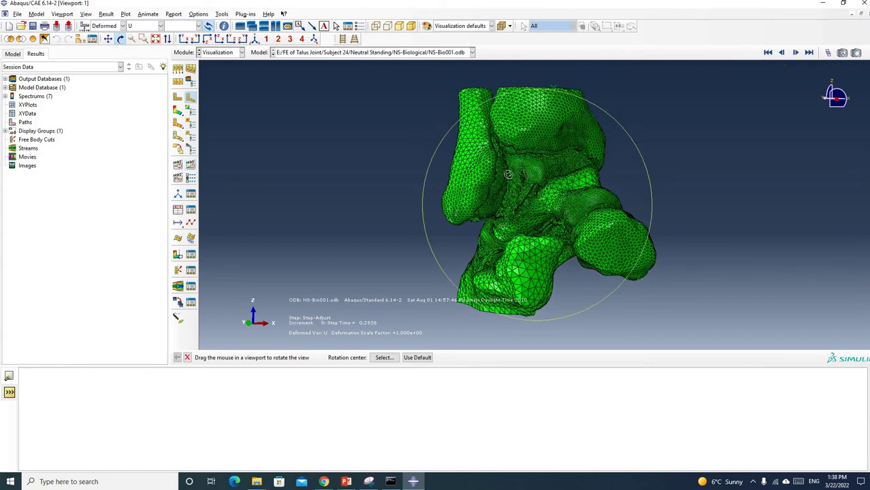
drag(534, 170, 580, 204)
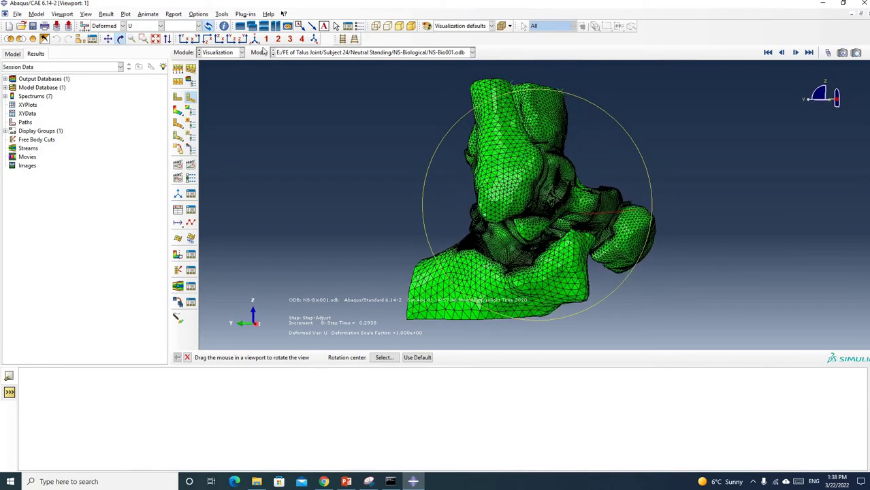
click(149, 15)
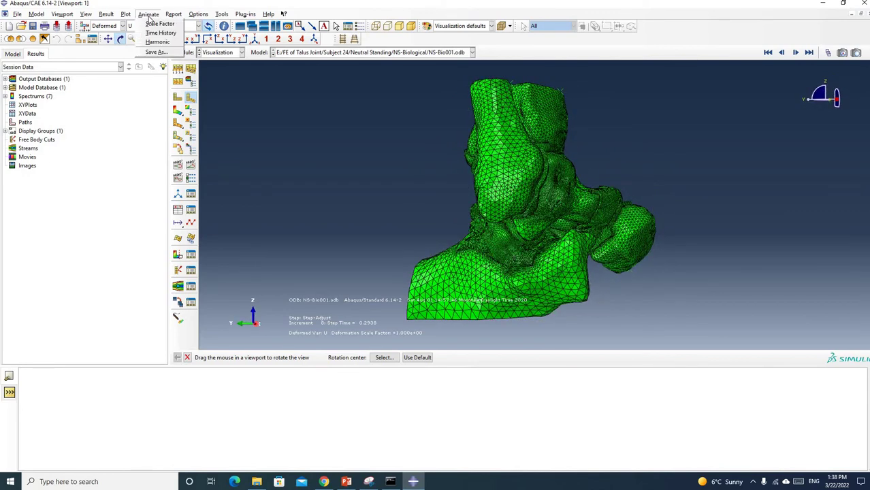
click(304, 101)
drag(577, 276, 235, 37)
click(235, 38)
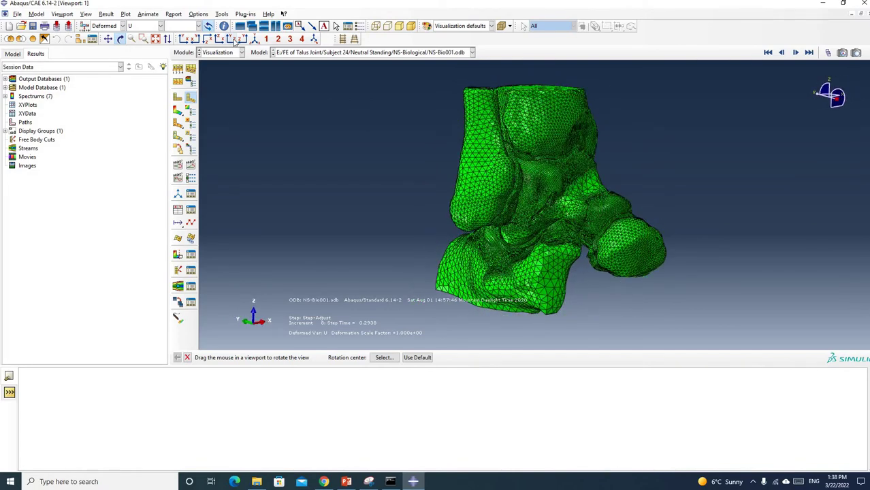
click(243, 38)
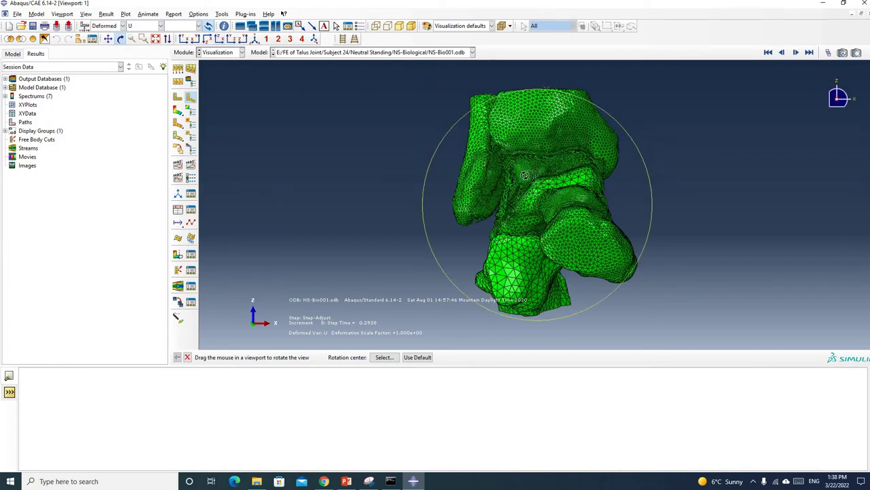
drag(594, 190, 625, 188)
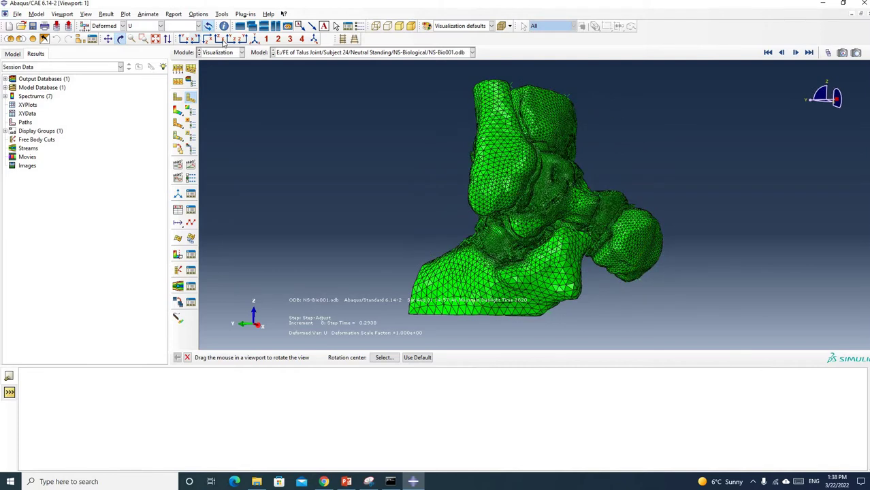
- Create a second viewport of the talus model and tile both viewports vertically
click(63, 14)
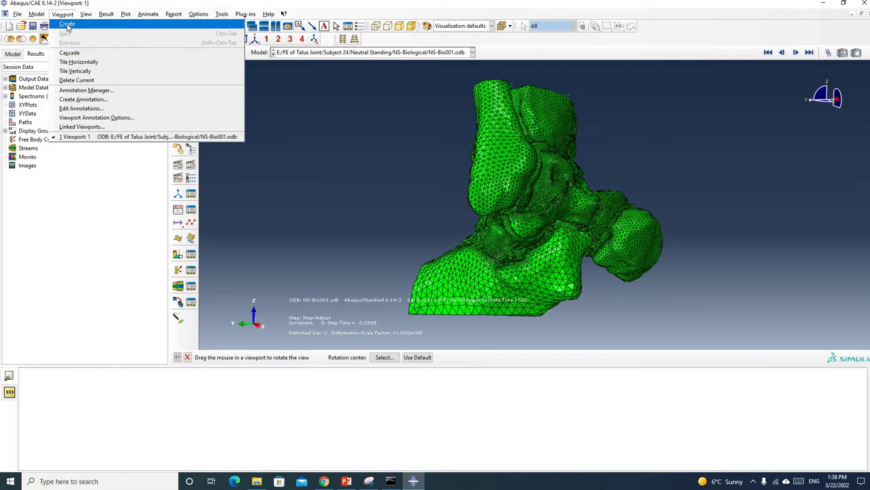
click(66, 26)
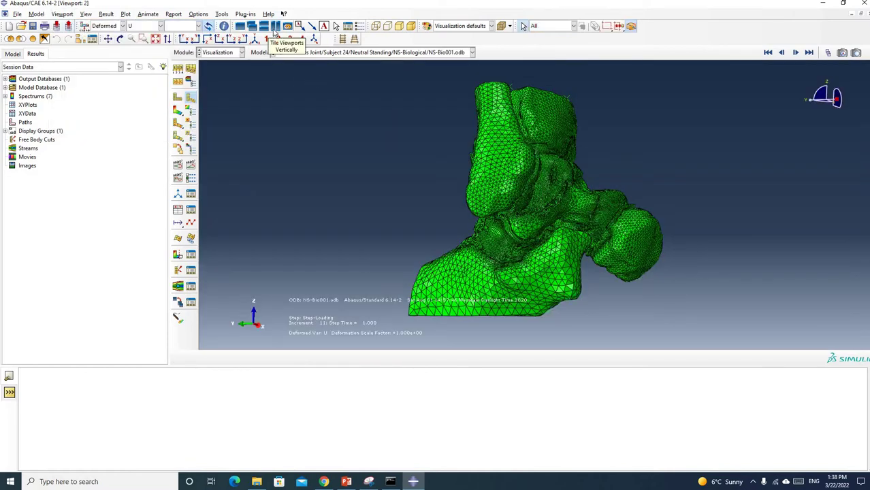
click(276, 26)
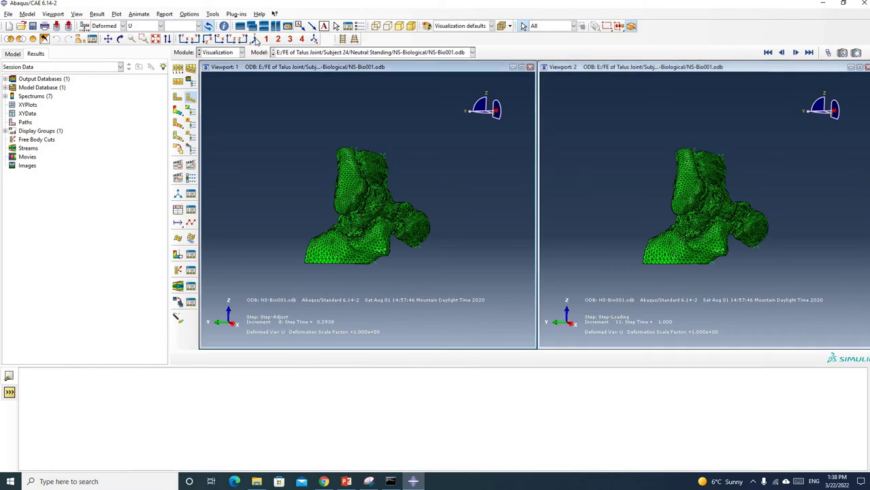
- Set Viewport 1 to a front view, and zoom in and rotate Viewport 2
click(219, 40)
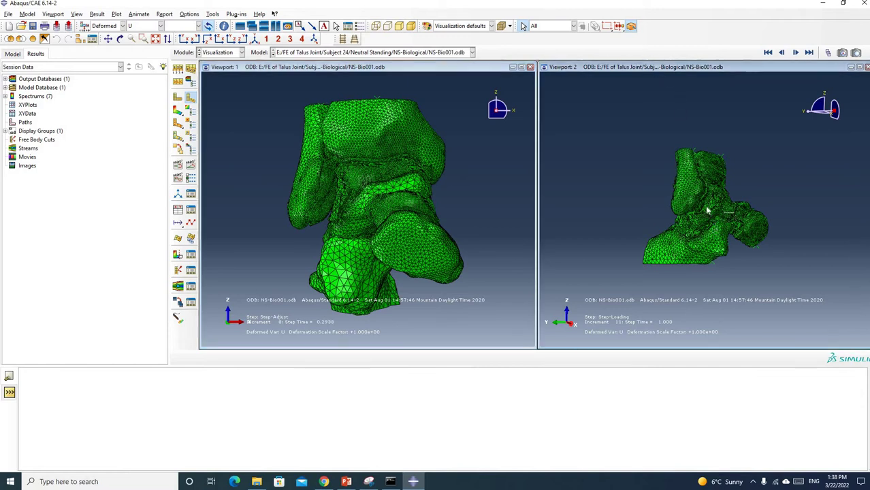
scroll(707, 211, up, 3)
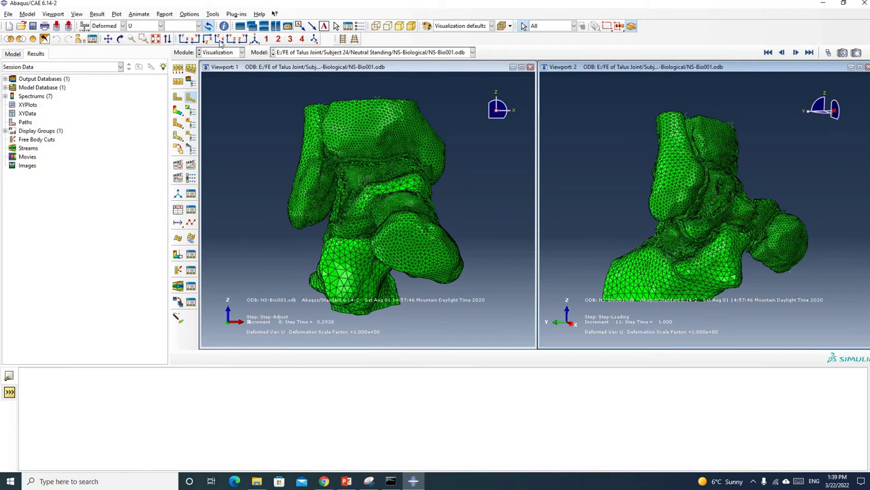
click(120, 39)
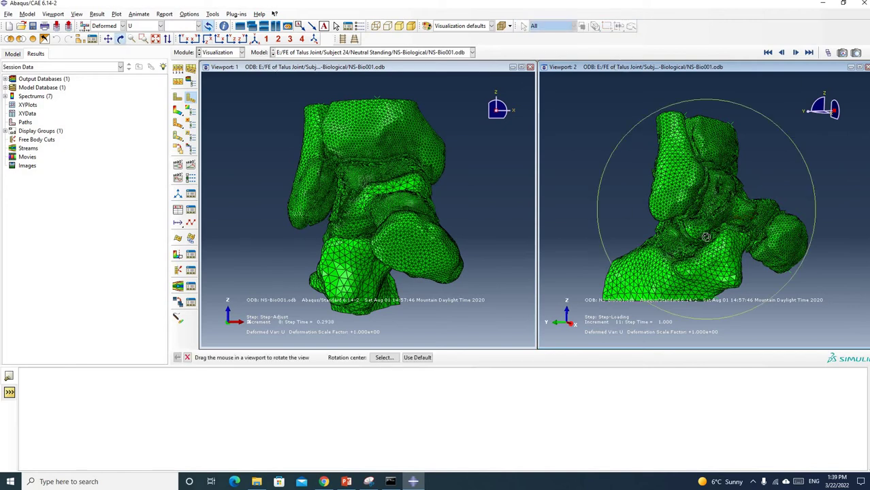
drag(705, 236, 709, 238)
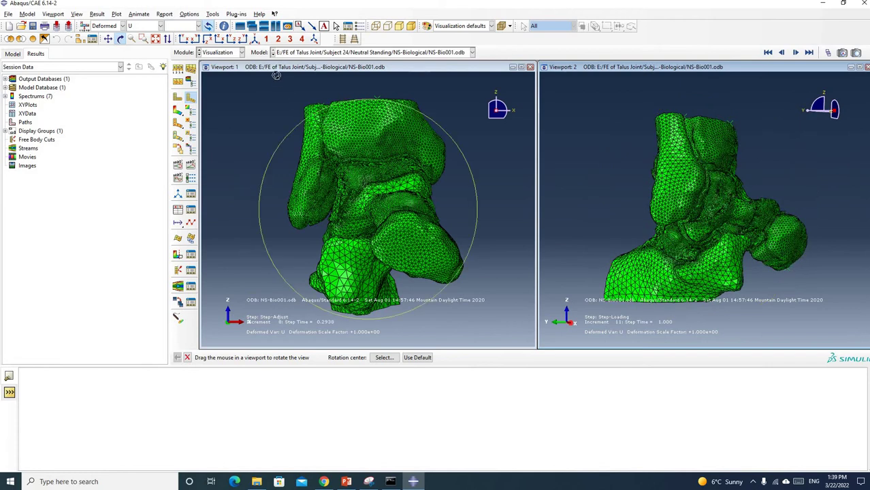
- Run the time-history animation in the viewports
click(192, 170)
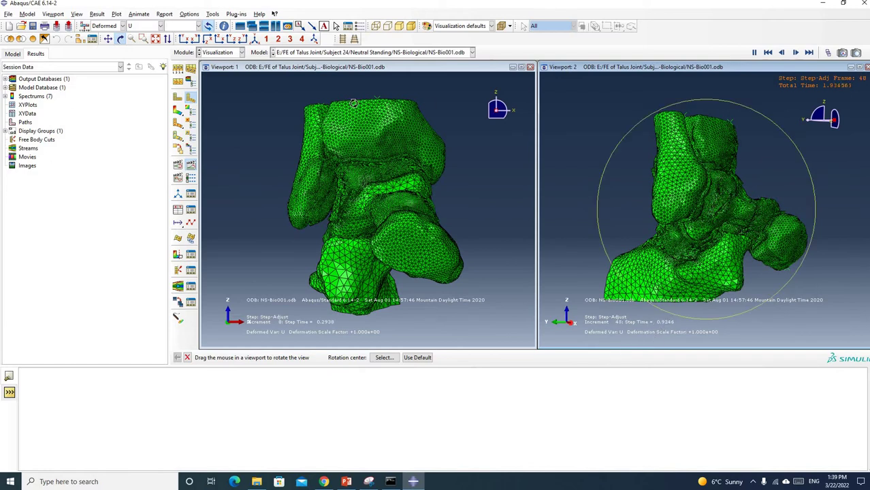
key(Escape)
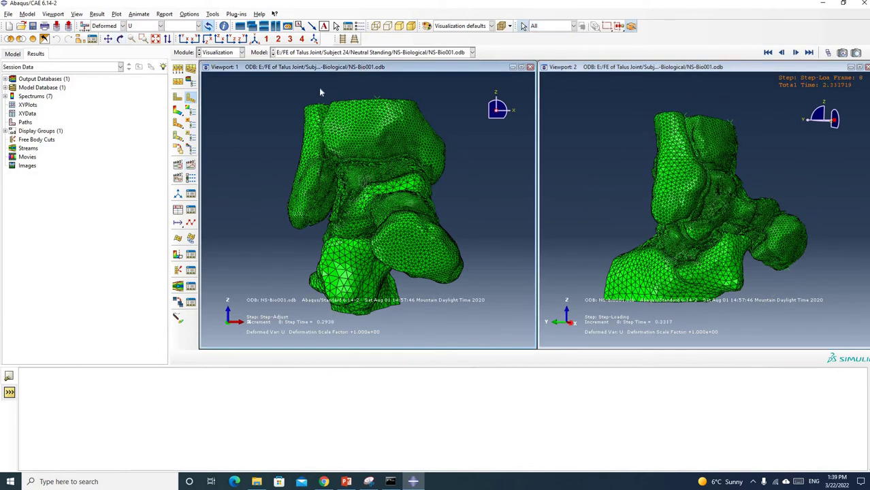
click(191, 165)
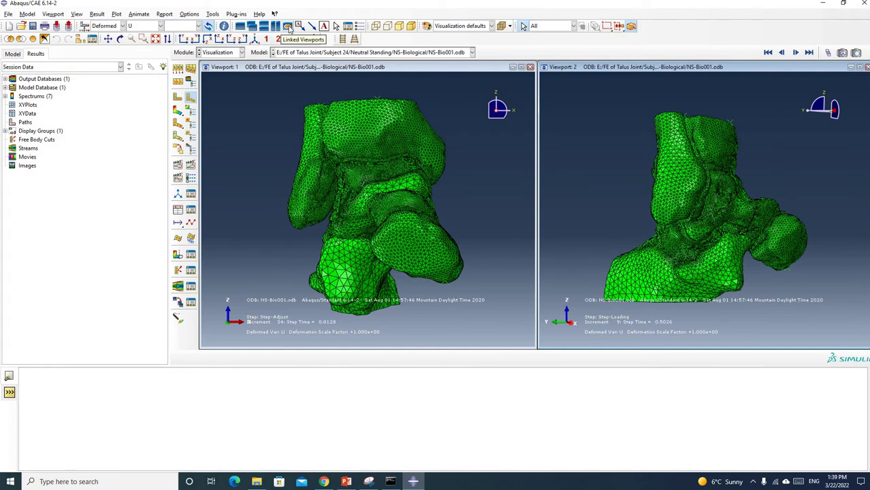
- Turn on linking of the two viewports in Linked Viewports
click(288, 25)
click(10, 60)
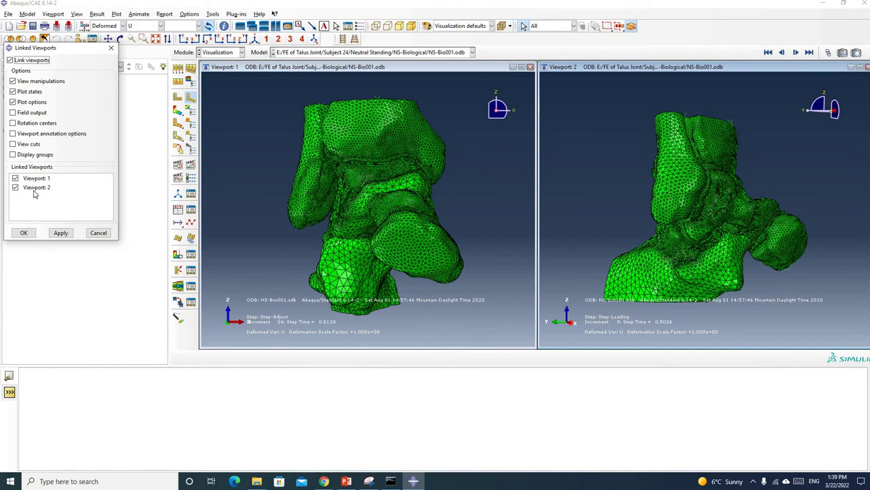
click(61, 232)
click(24, 233)
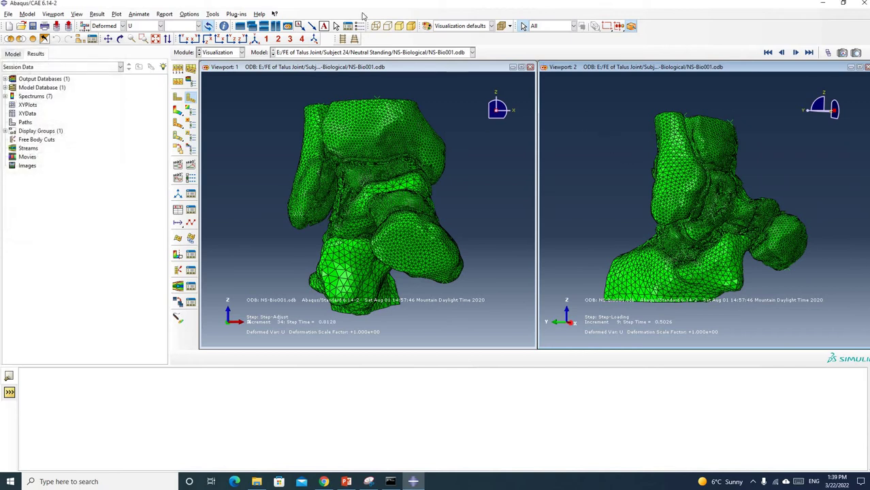
- Rotate the linked talus models together from viewport 2, then viewport 1
click(120, 38)
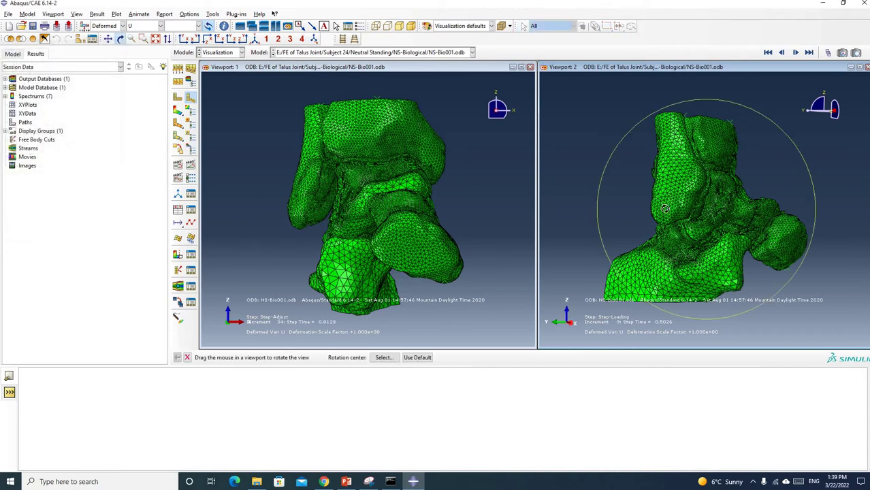
drag(663, 210, 739, 204)
drag(476, 160, 290, 125)
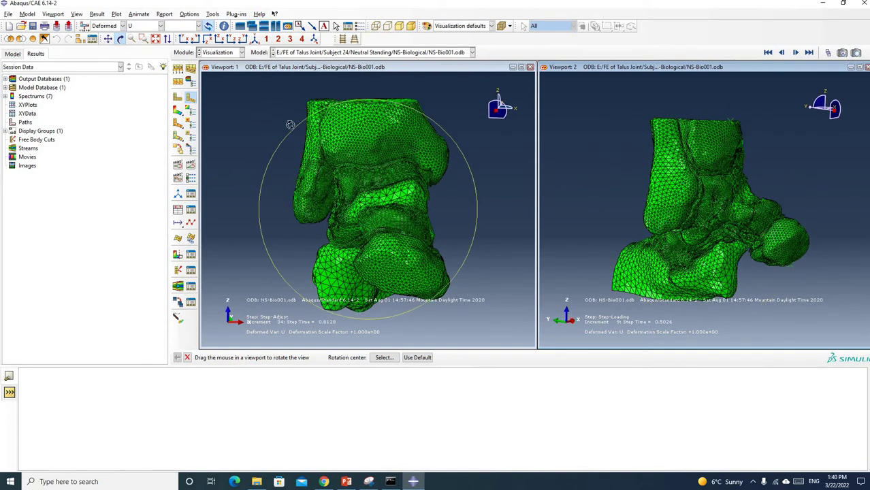
- Start, stop and restart the time-history animation so both linked talus viewports play in sync
click(191, 171)
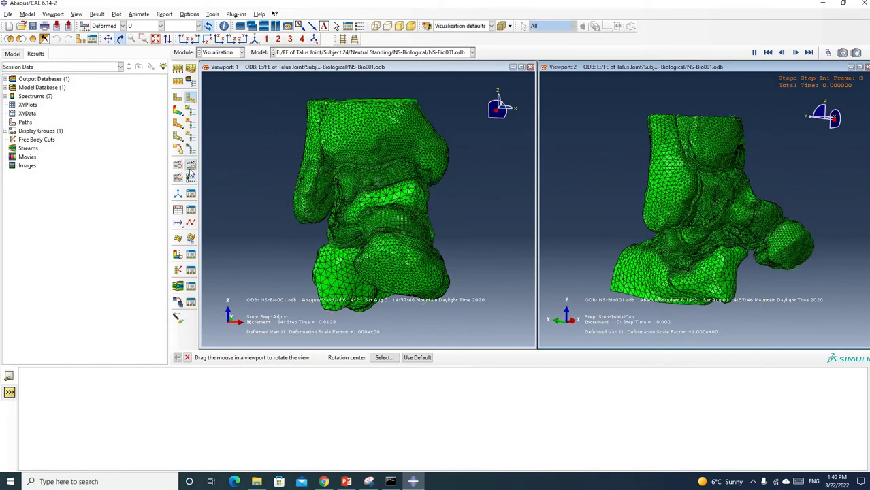
click(192, 172)
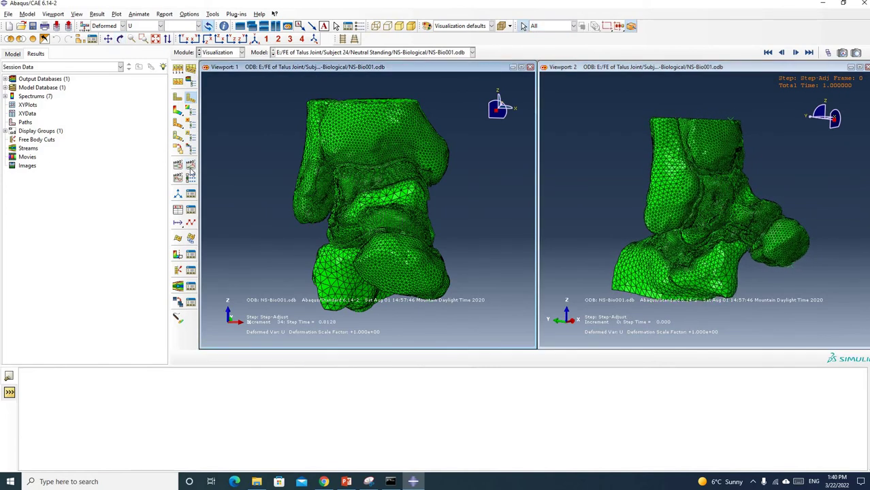
click(192, 169)
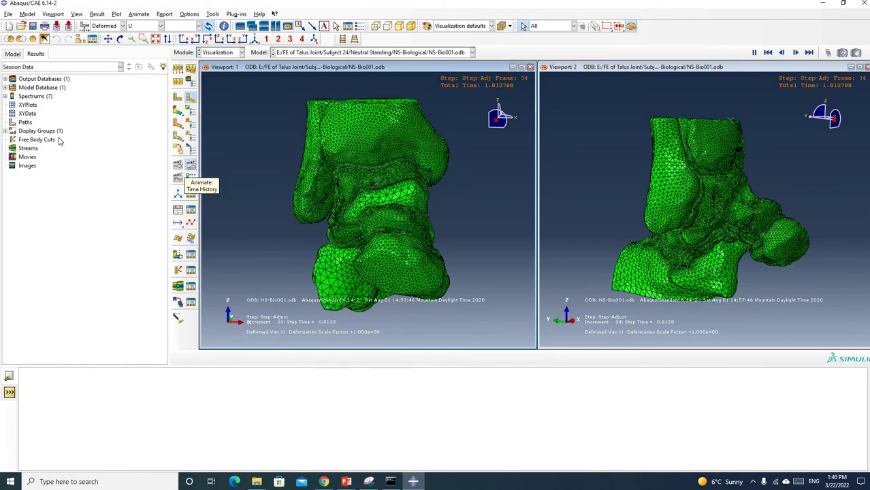
- Name the animation export ExampleVideo in AVI format capturing All Viewports, and show its AVI options
click(138, 14)
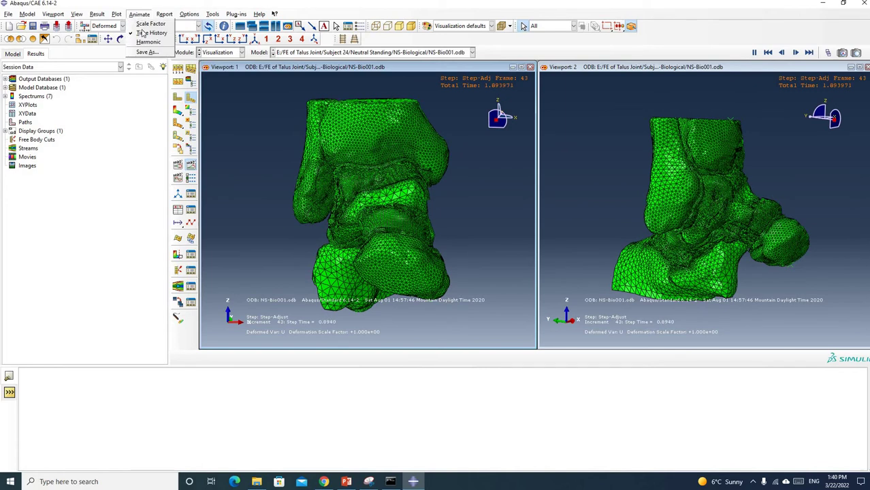
click(144, 53)
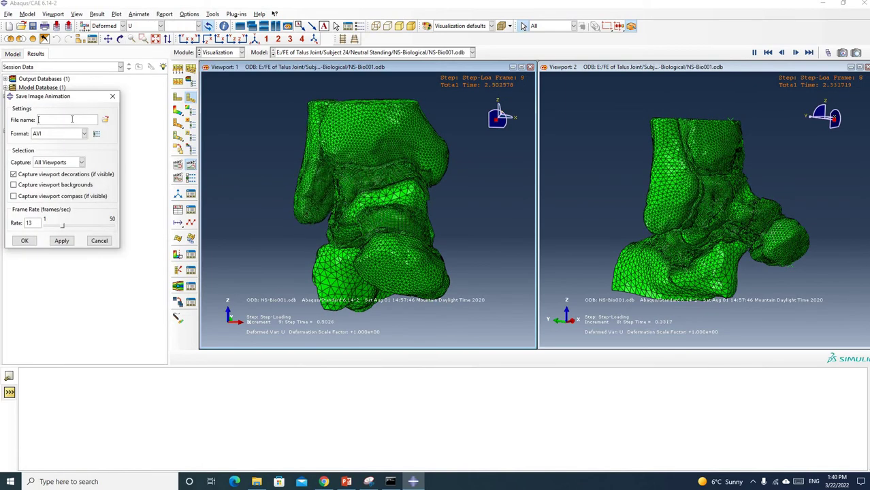
text(ExampleVid)
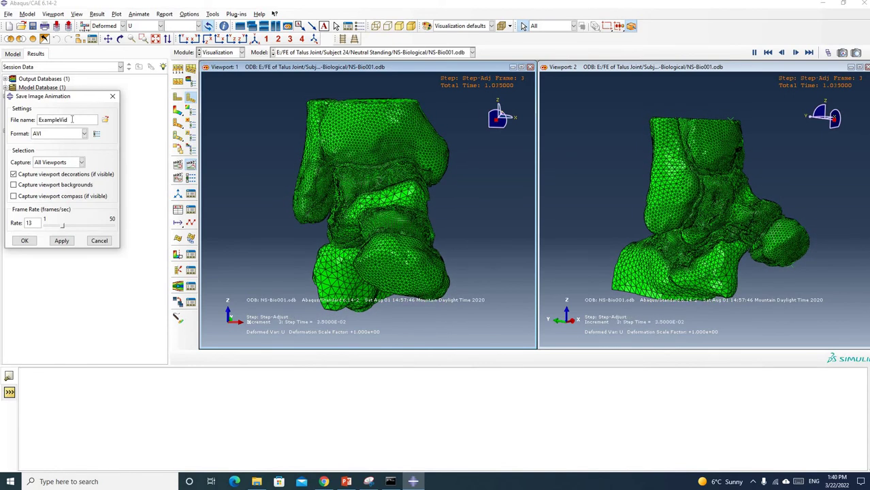
text(eo)
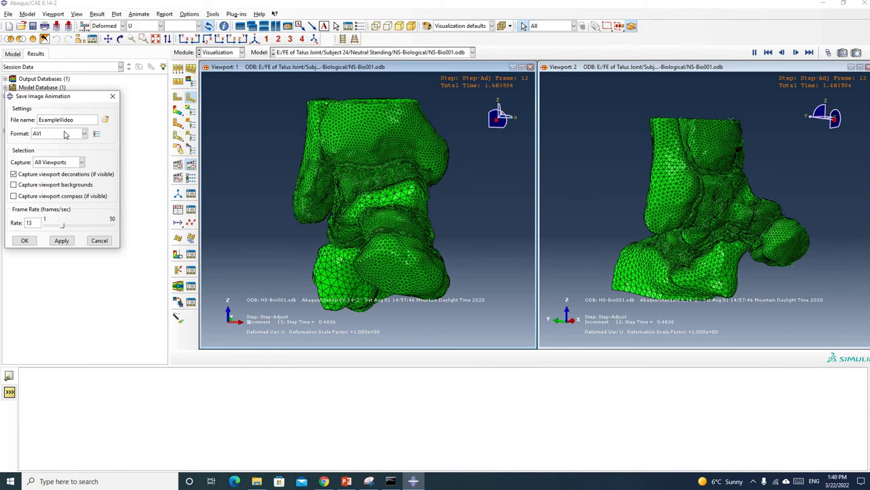
click(65, 134)
click(68, 143)
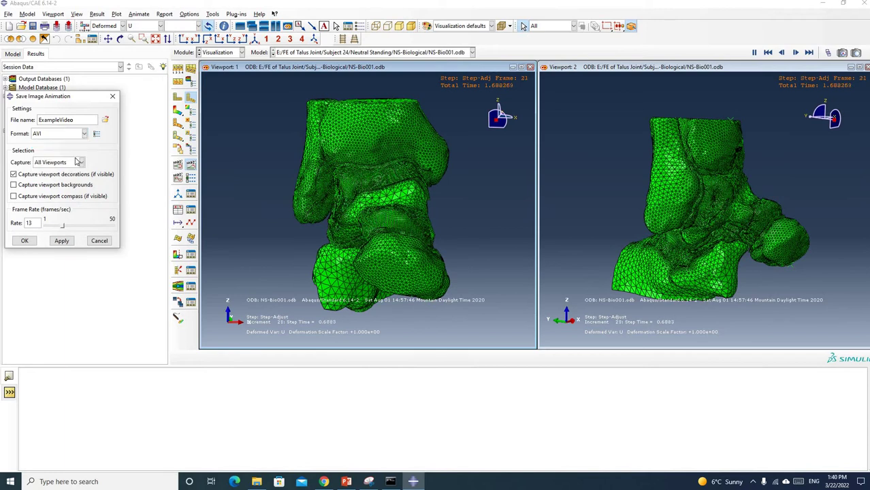
click(82, 163)
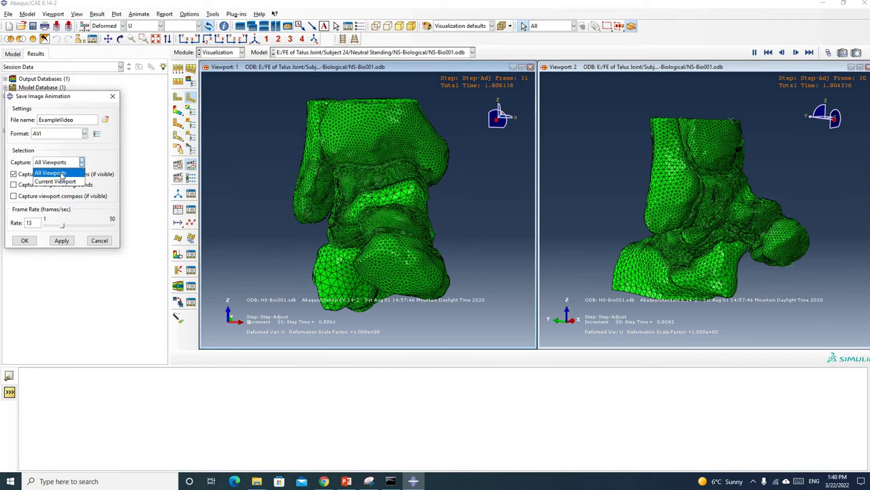
click(76, 160)
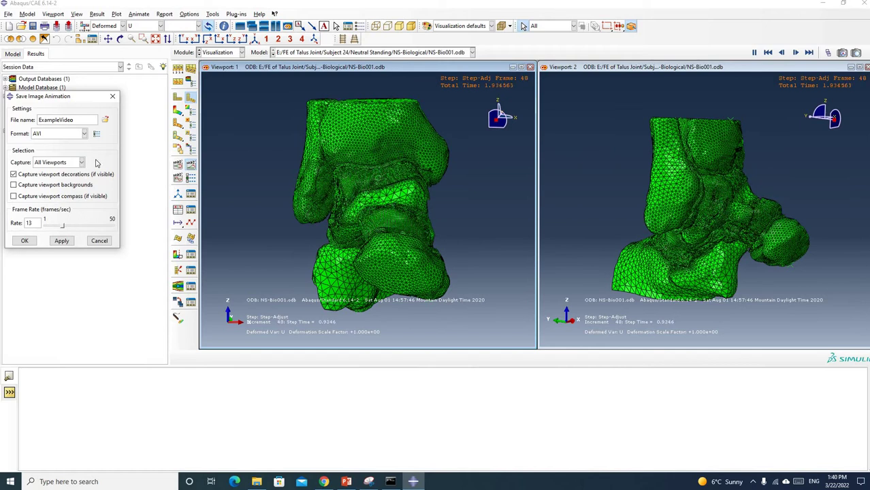
click(96, 134)
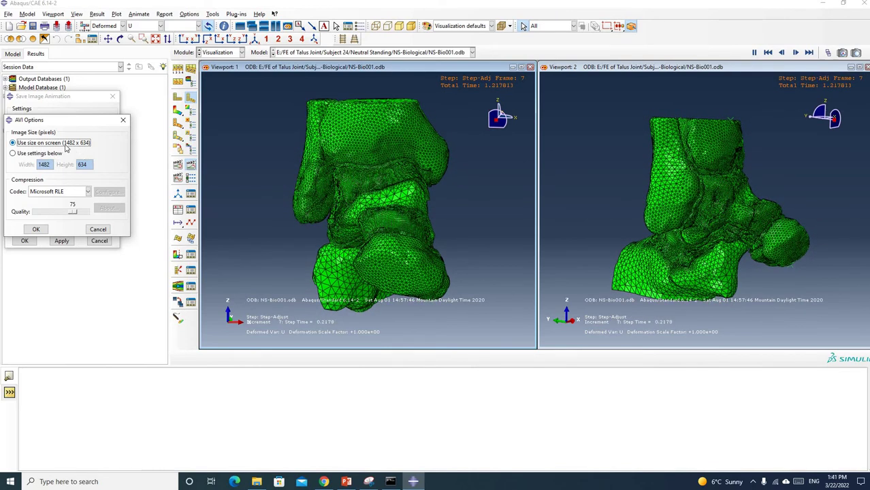
- Set the AVI codec to Microsoft Video 1
click(88, 192)
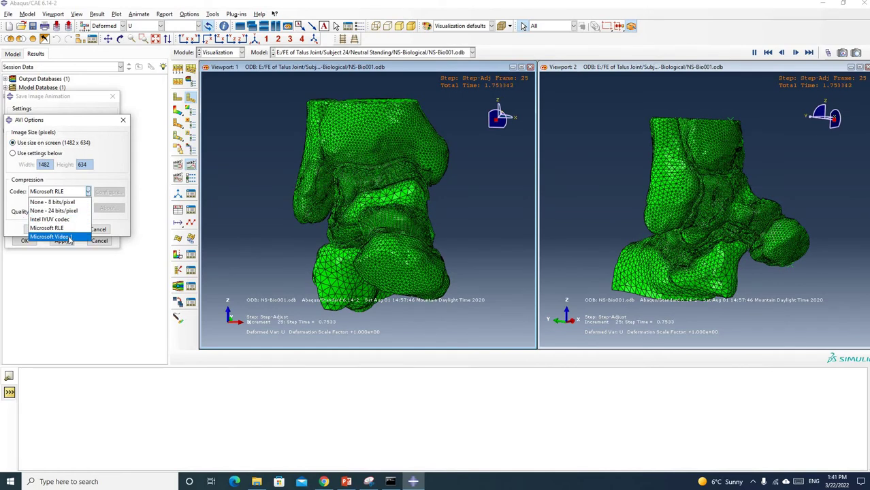
click(70, 215)
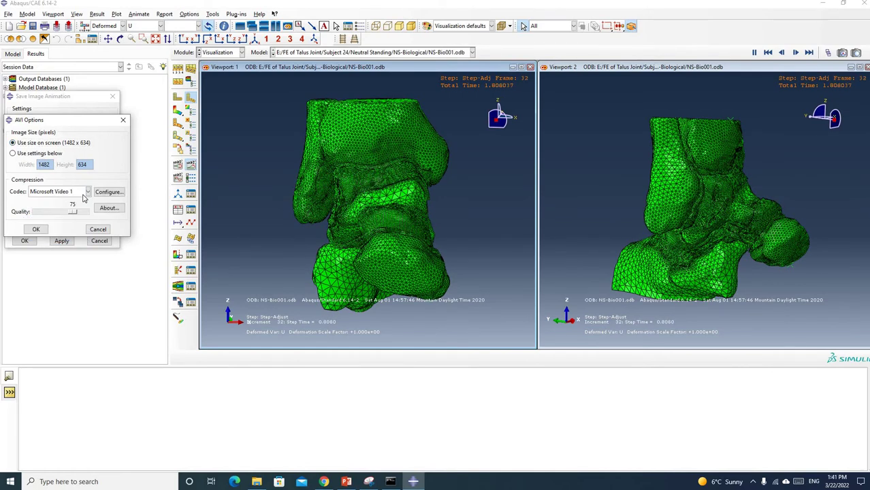
click(36, 230)
- Set the frame rate to 12 fps and save the animation as C:/Temp/ExampleVideo.avi
click(71, 230)
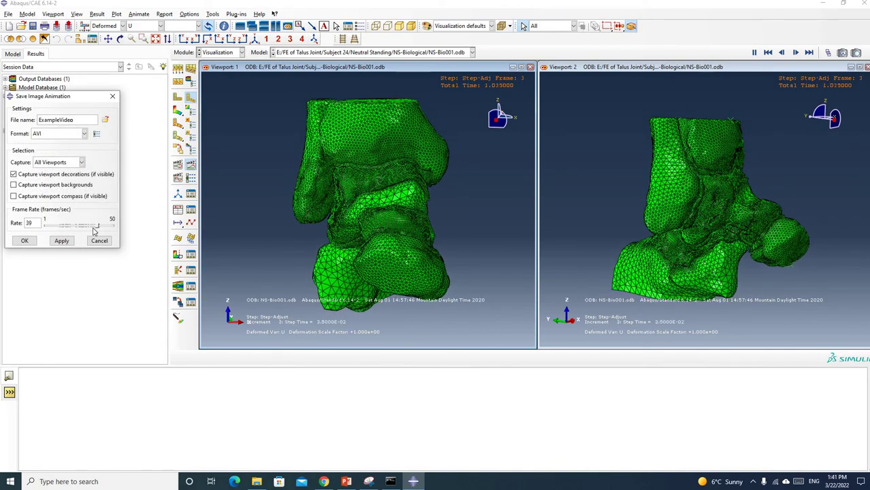
drag(96, 230, 60, 229)
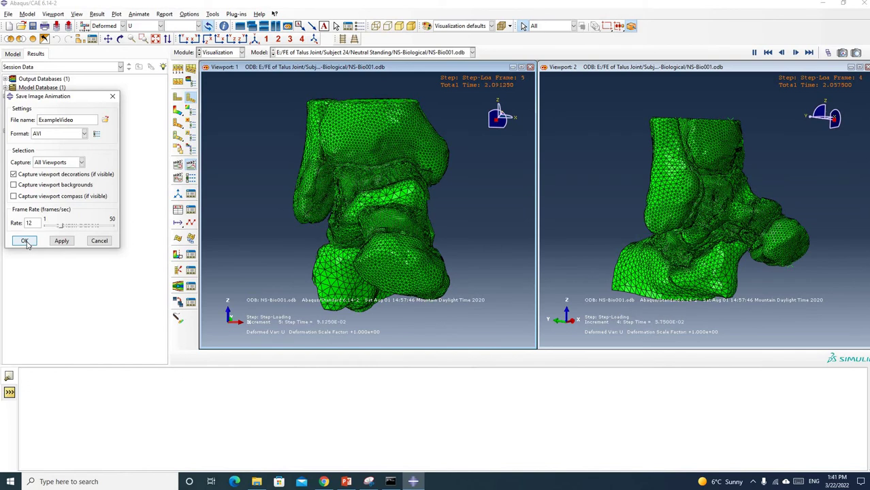
click(25, 241)
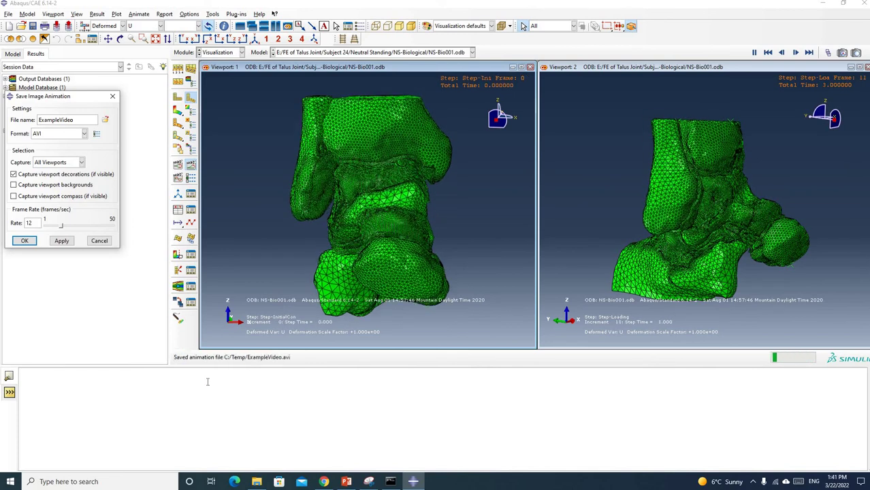
- From the Temp folder window, open ExampleVideo.avi with Windows Media Player
mouse_move(256, 481)
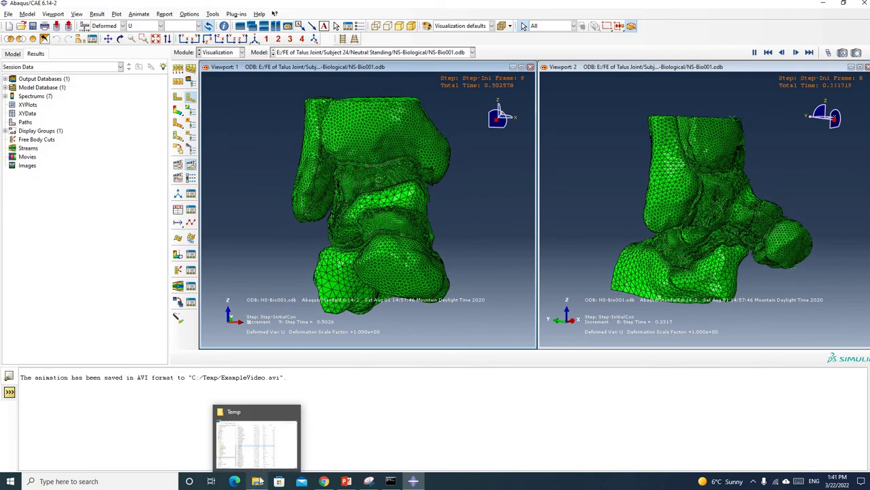
click(263, 441)
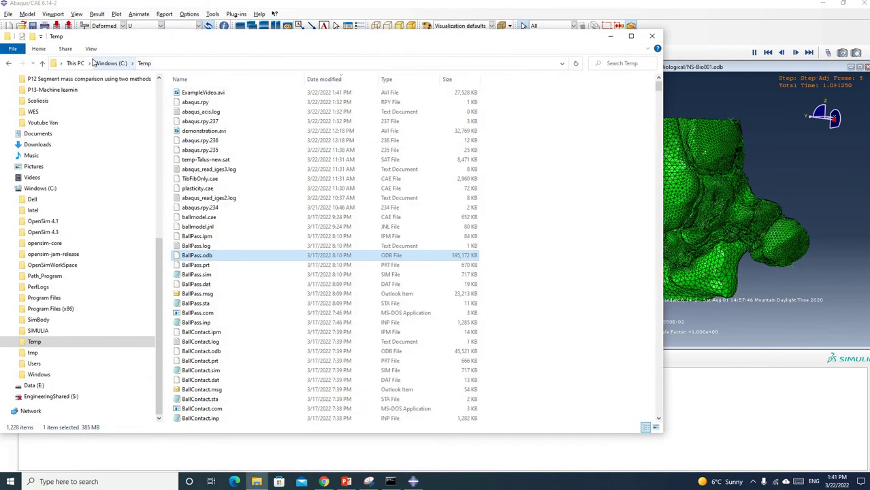
click(196, 93)
right_click(202, 95)
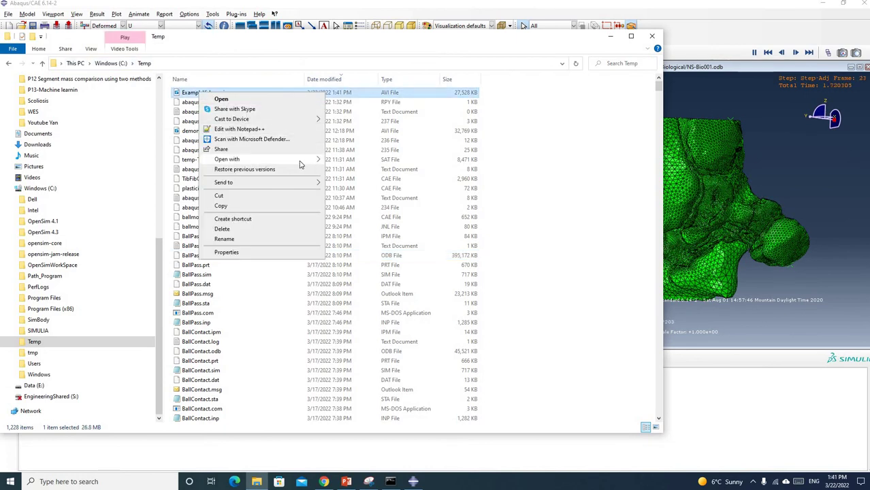
mouse_move(320, 162)
click(359, 191)
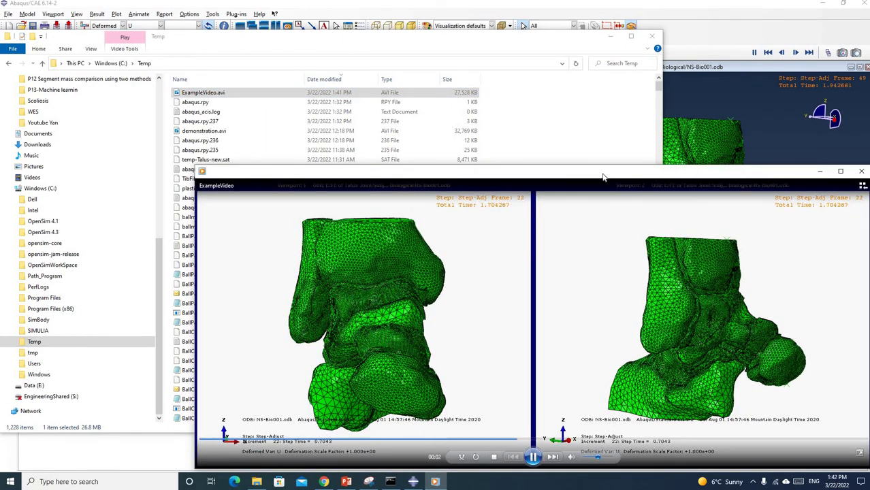
- Replay ExampleVideo in the moved player, then close the player and minimize the Temp folder window
drag(413, 326, 332, 249)
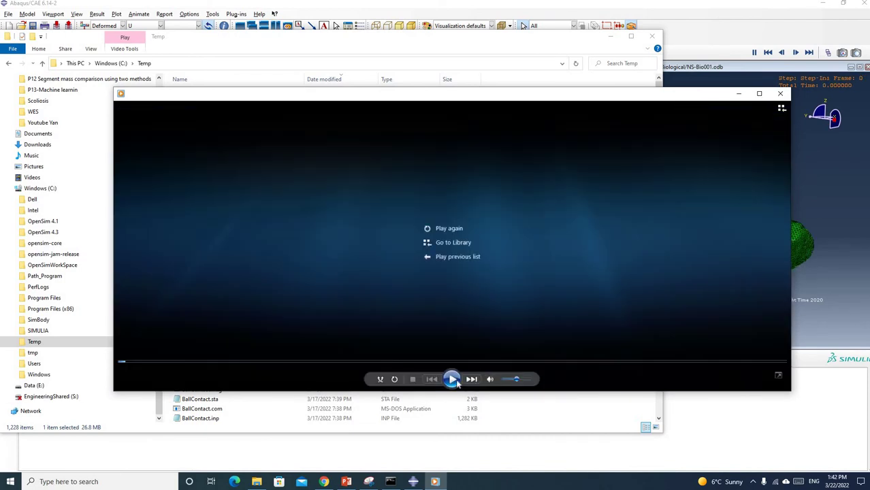
click(451, 379)
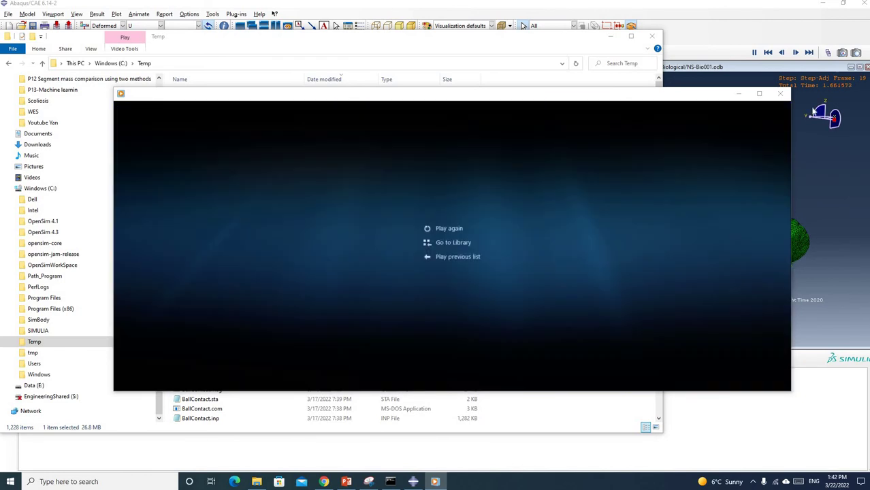
click(780, 93)
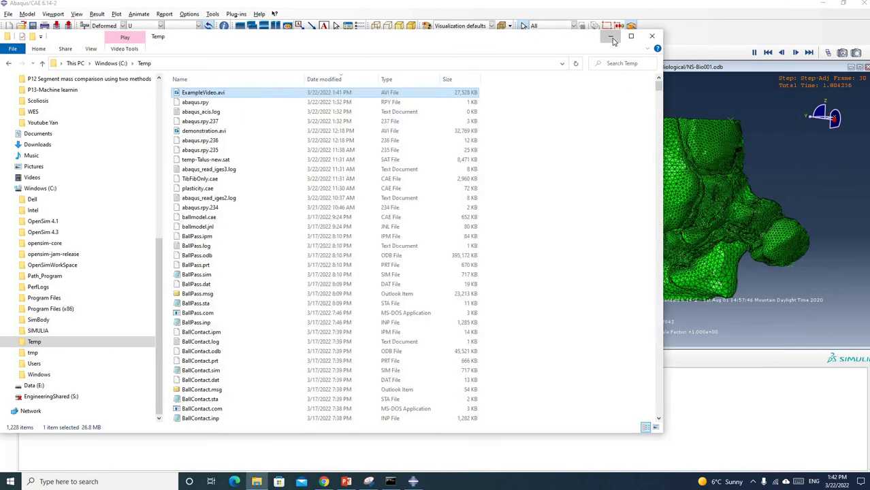
click(612, 39)
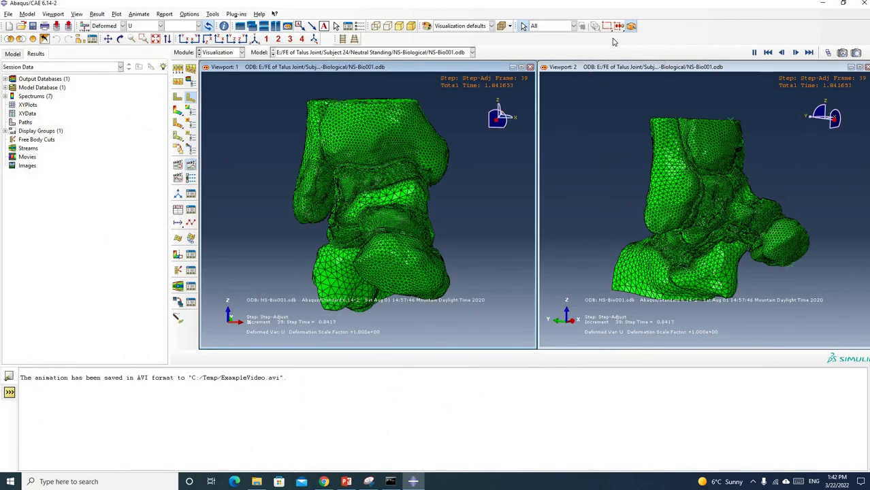